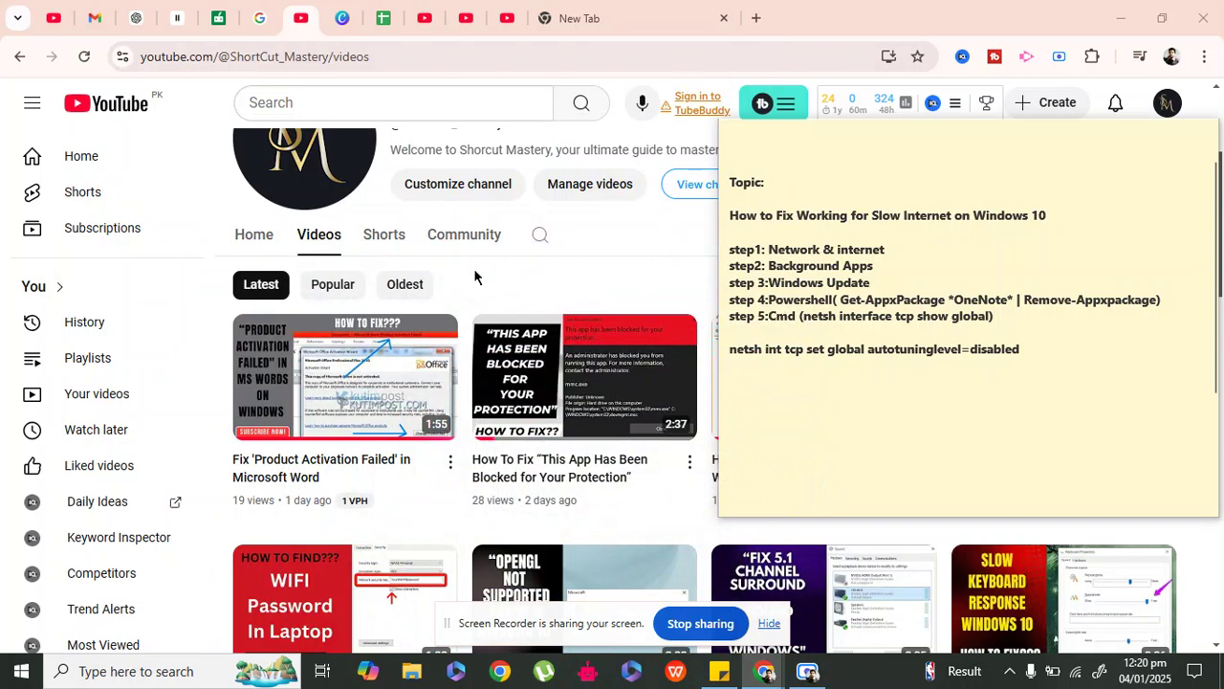
Step: Search Windows for 'settings' and launch the Settings app from the best match
left_click(123, 674)
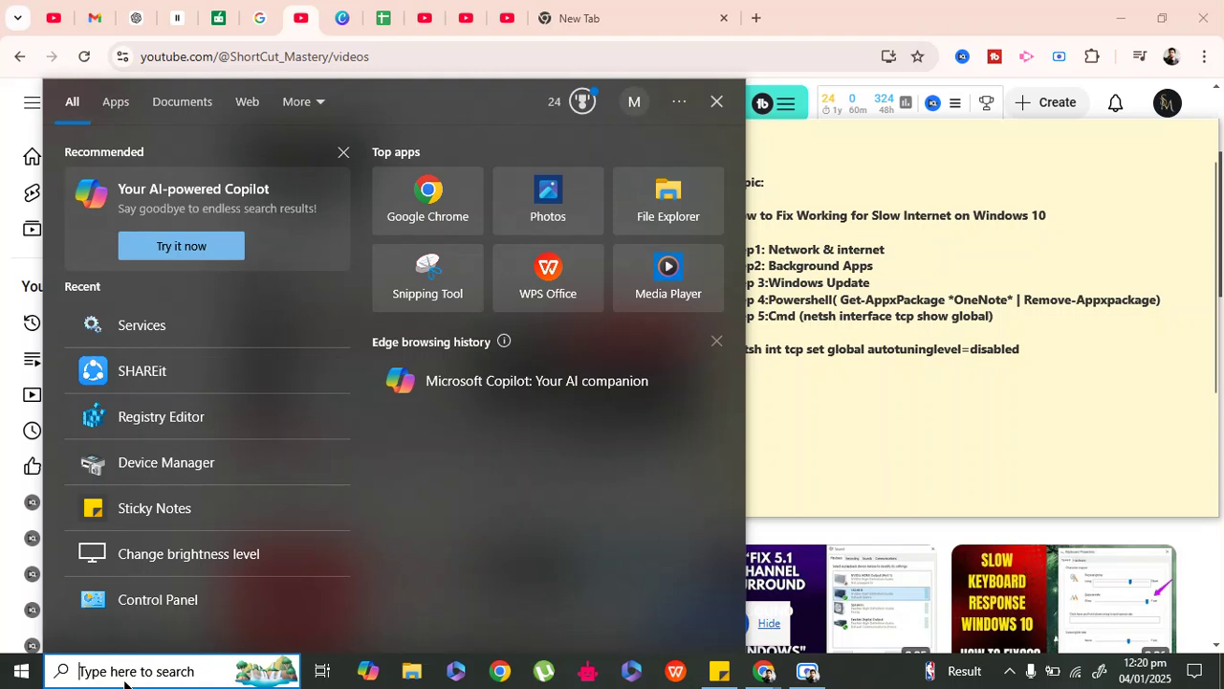
type("setti")
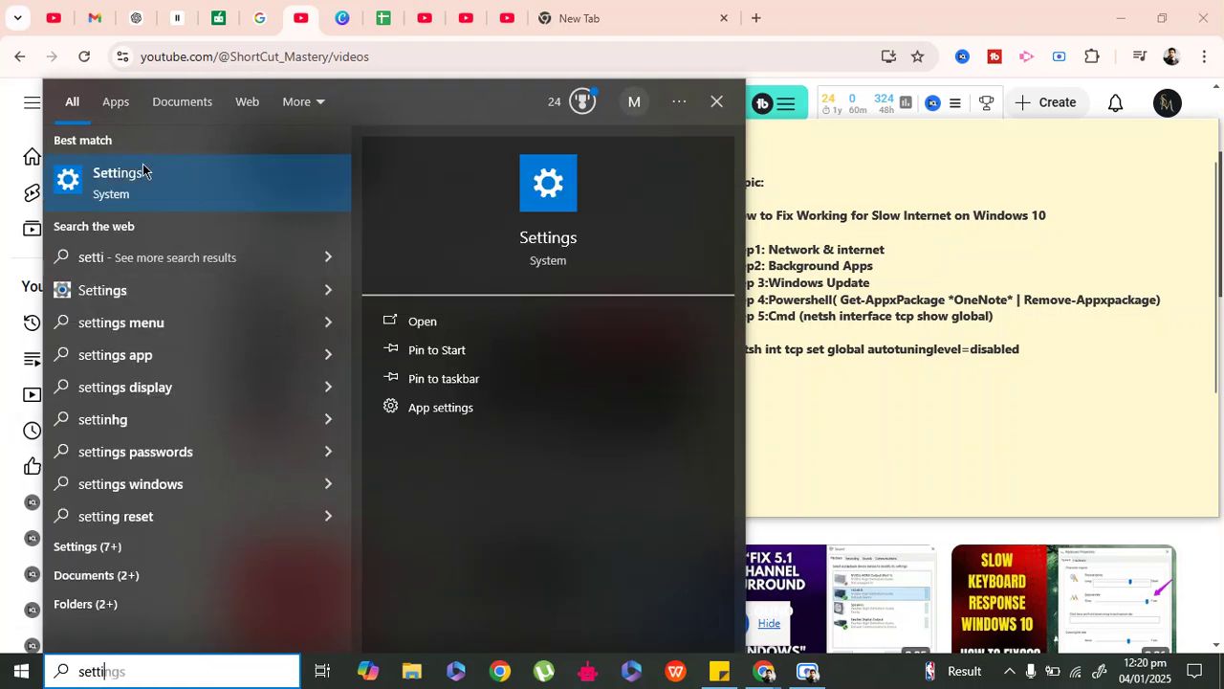
left_click(142, 170)
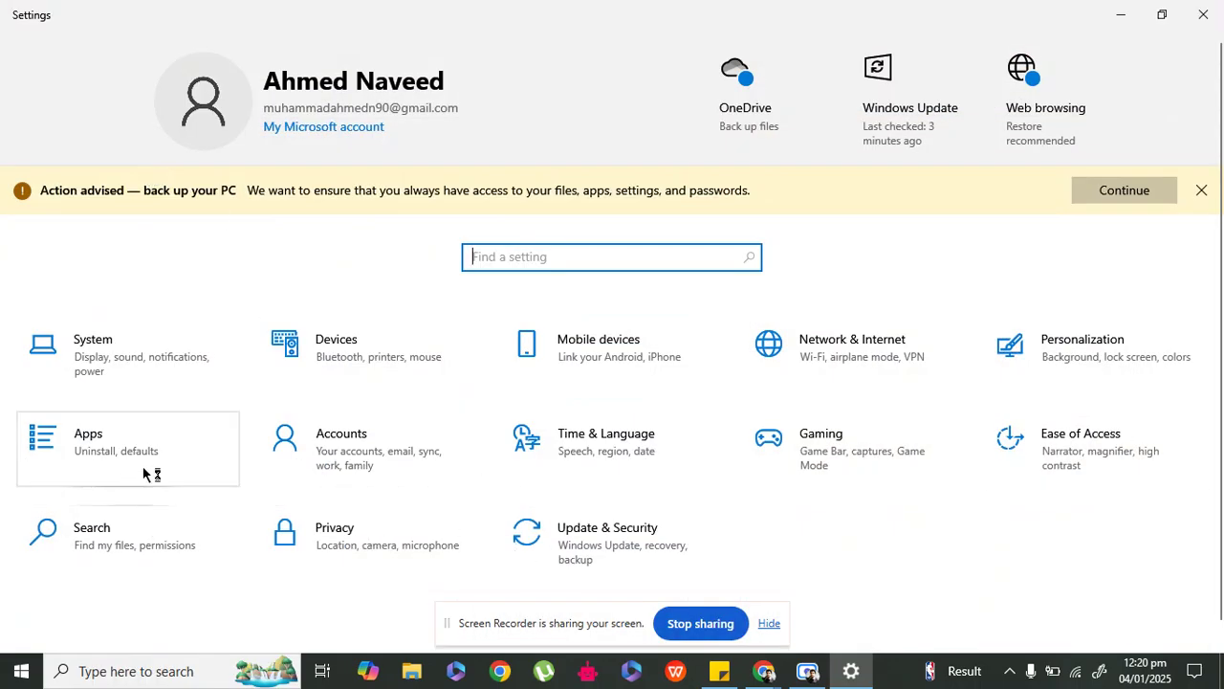
Step: Open the Network and Sharing Center from the Network & Internet Status page
left_click(824, 359)
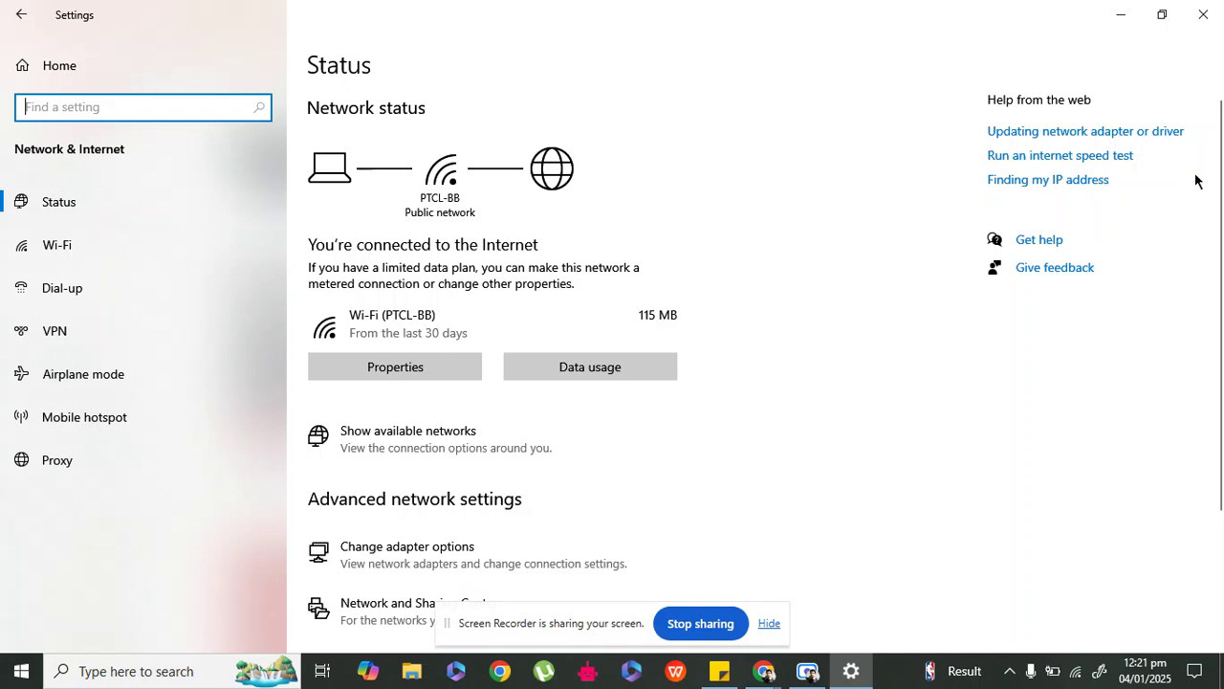
left_click_drag(1216, 166, 1220, 278)
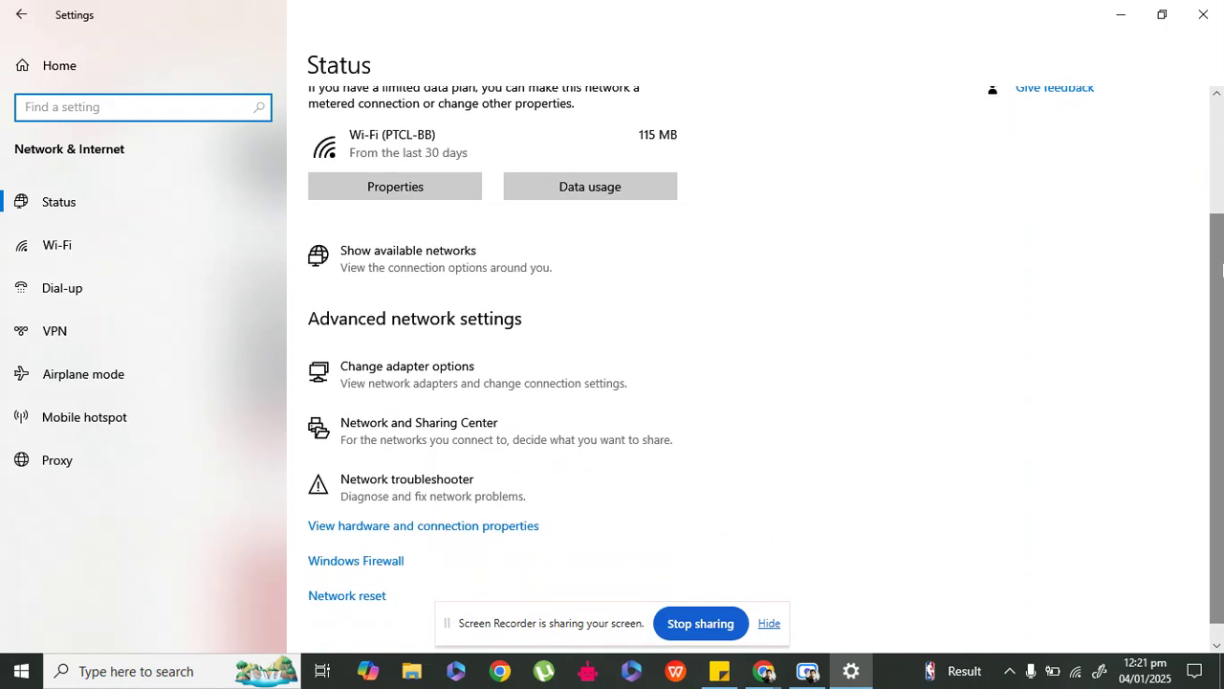
left_click(396, 427)
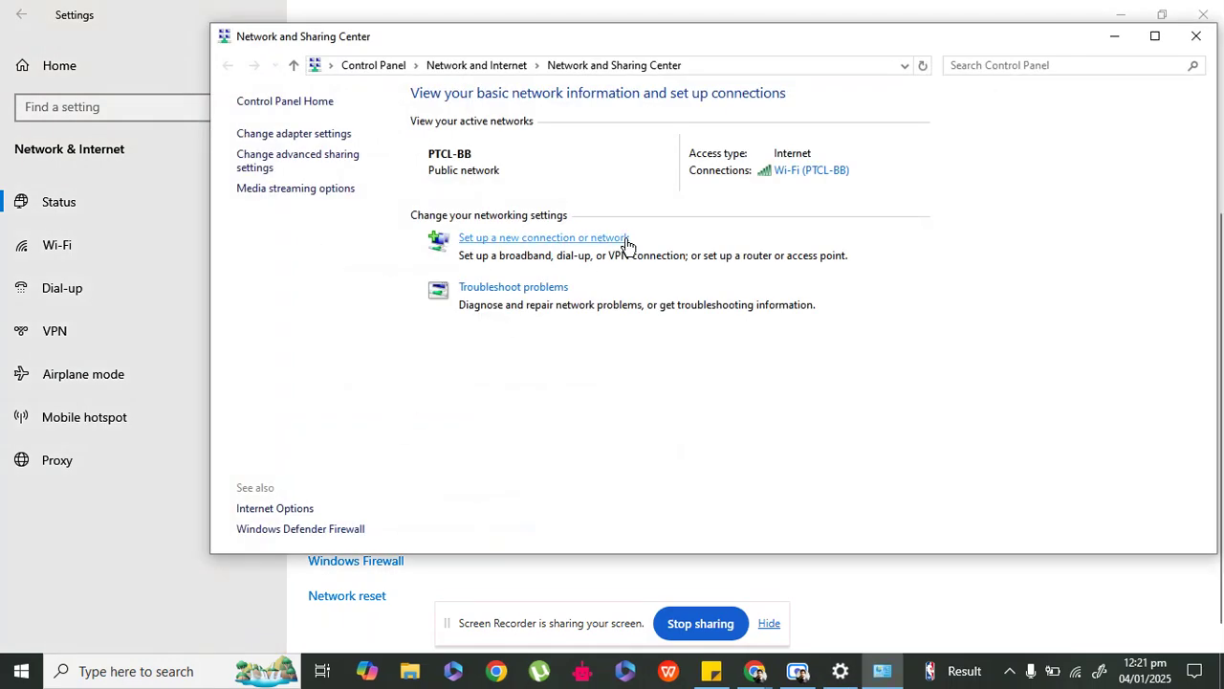
Step: Open the Wi-Fi adapter's Properties from the Network Connections list
left_click(347, 138)
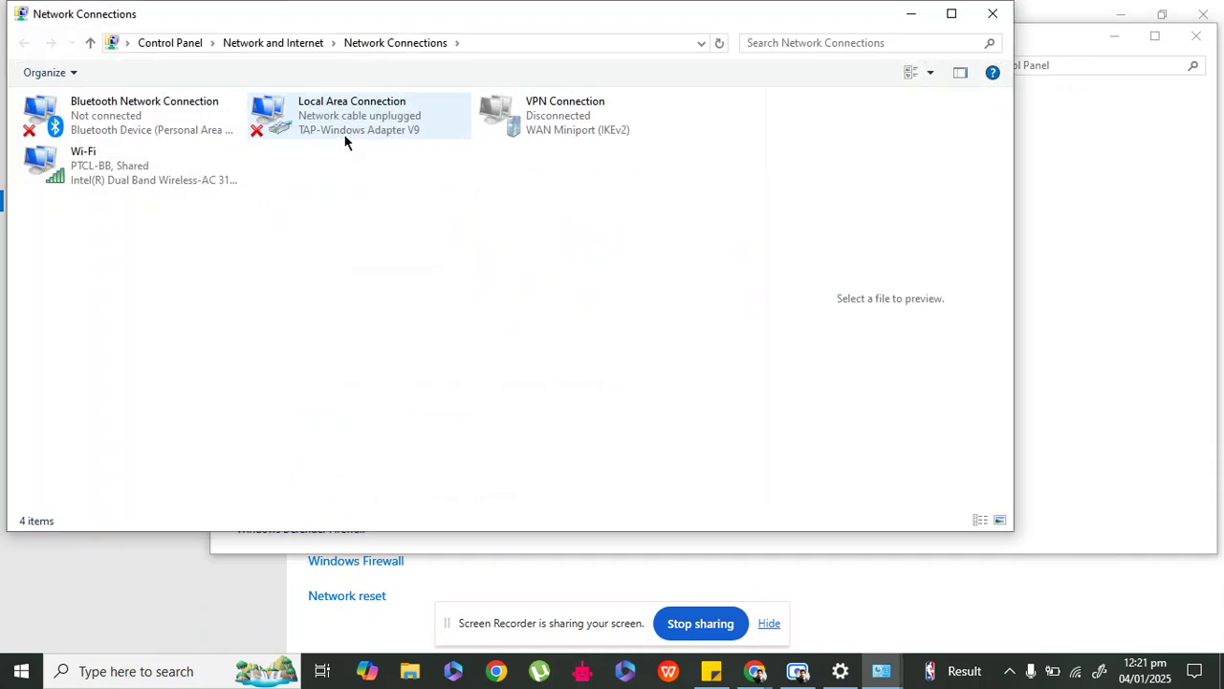
right_click(130, 173)
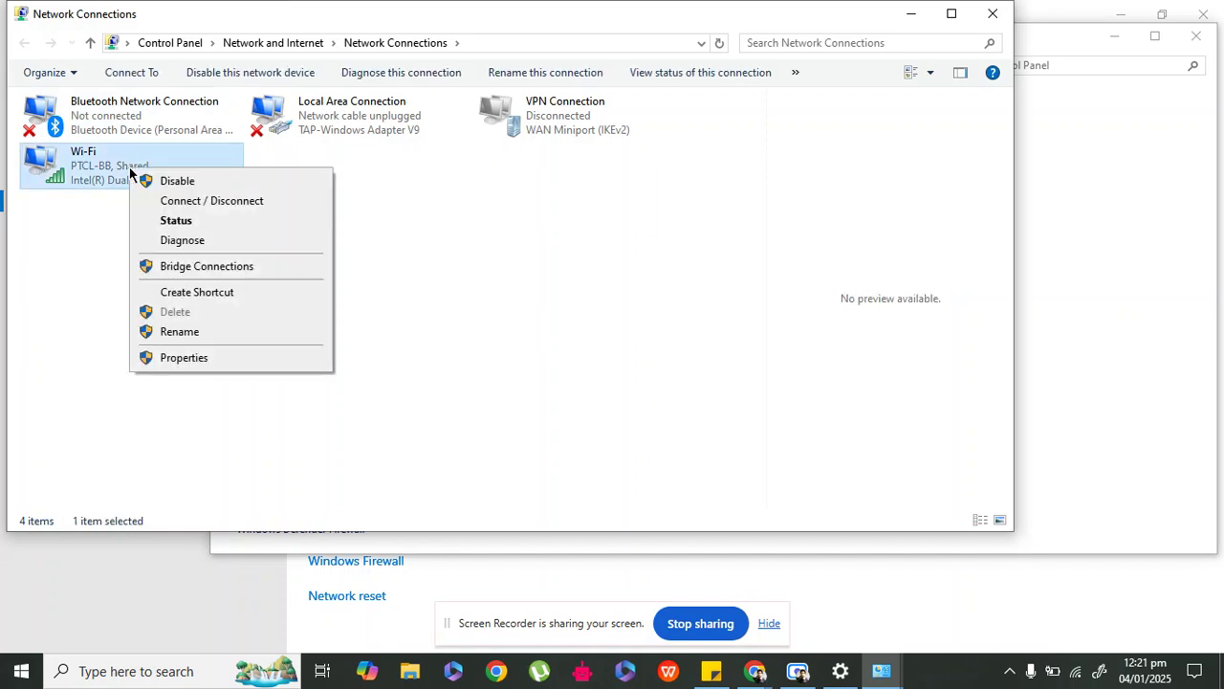
left_click(184, 357)
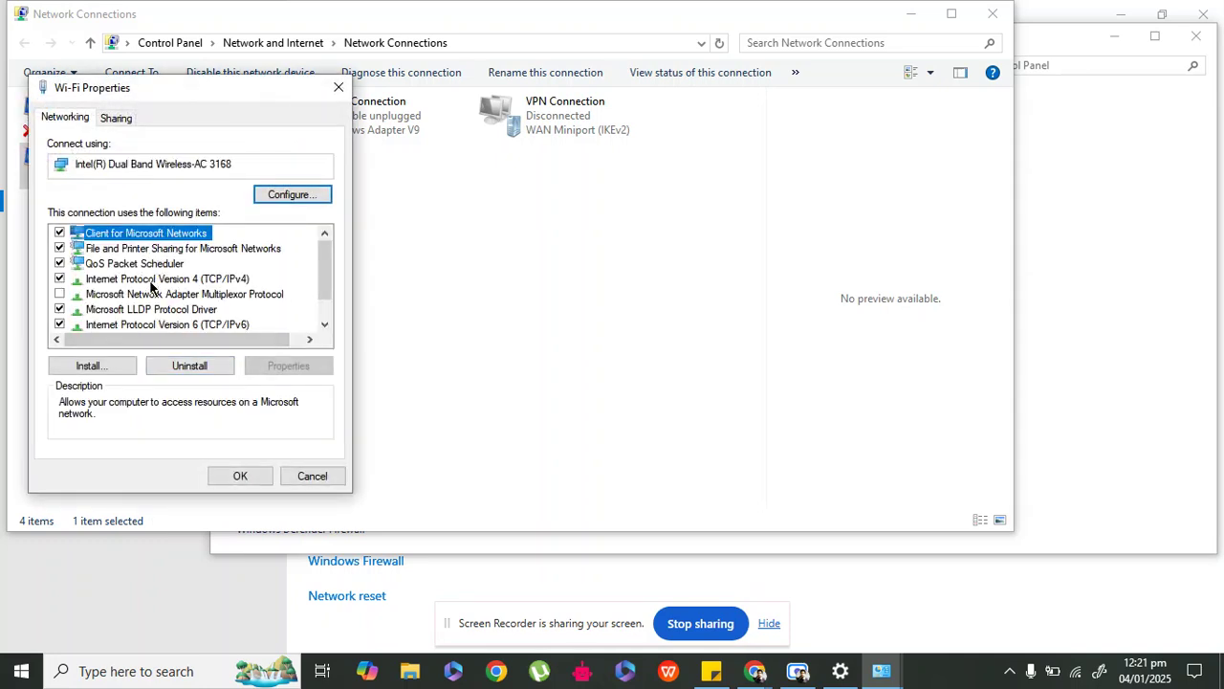
Step: Give TCP/IPv4 manual DNS servers 8.8.8.8 (preferred) and 8.8.4.4 (alternate), and save
left_click(151, 280)
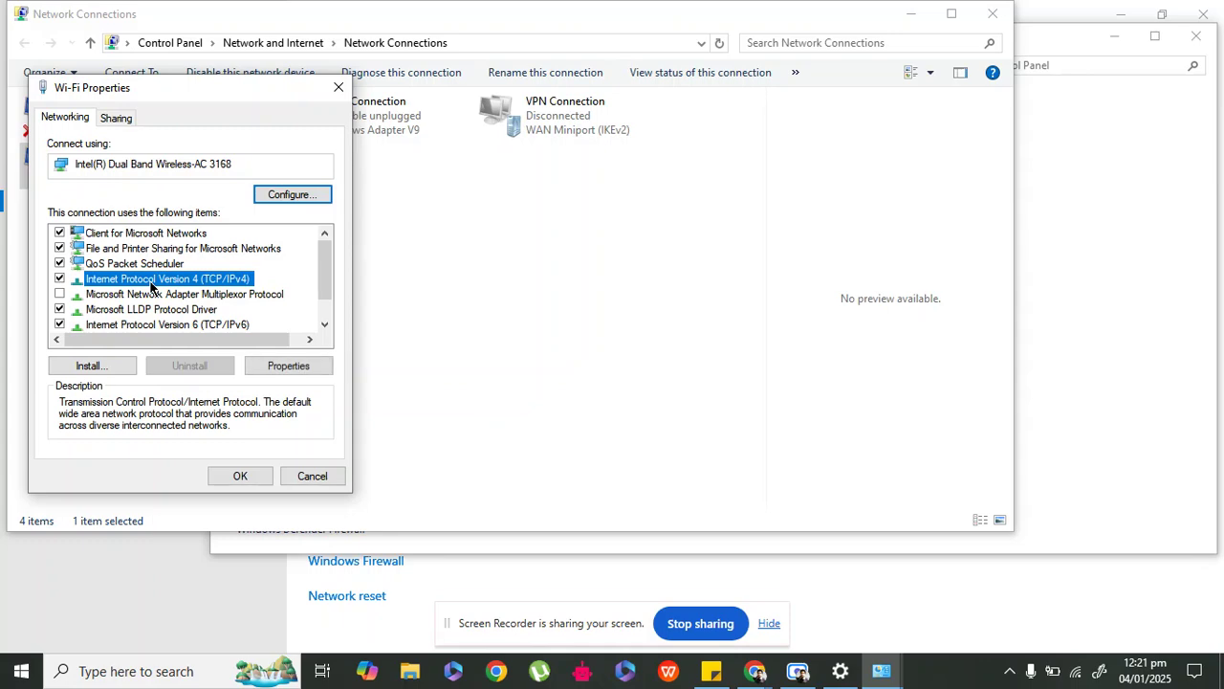
left_click(277, 367)
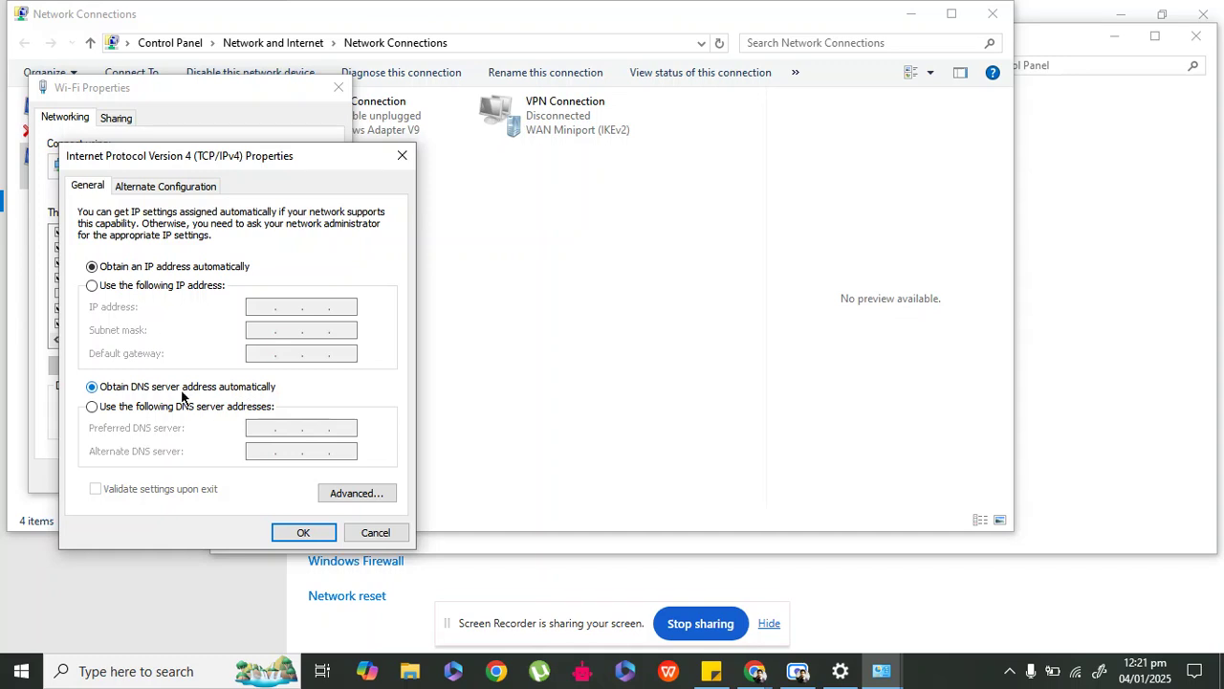
left_click(92, 406)
left_click(259, 428)
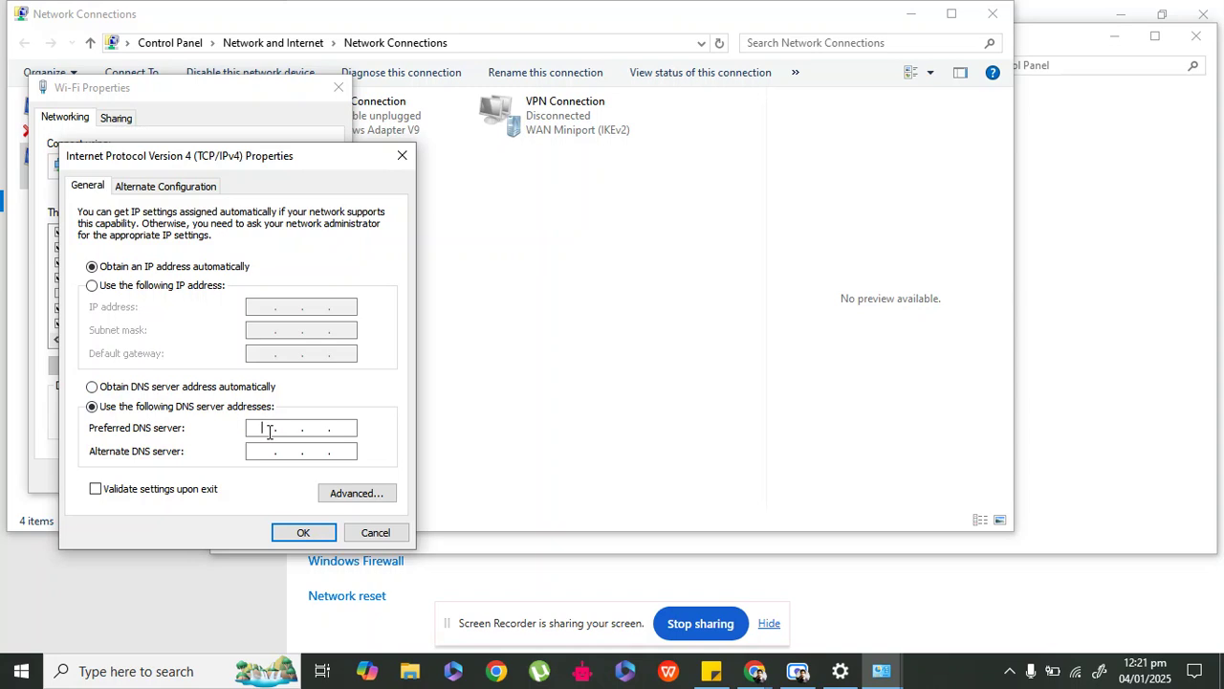
type("8.8.8.8")
left_click(273, 450)
type("8.8.")
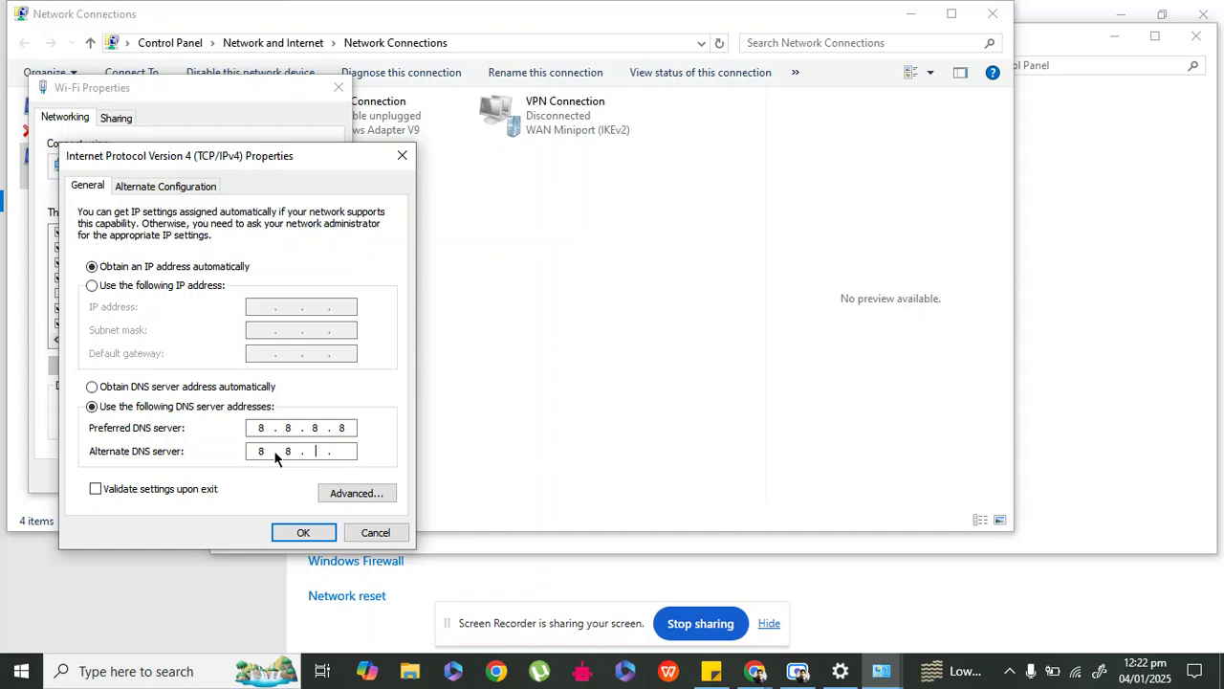
type("4.4")
left_click(305, 533)
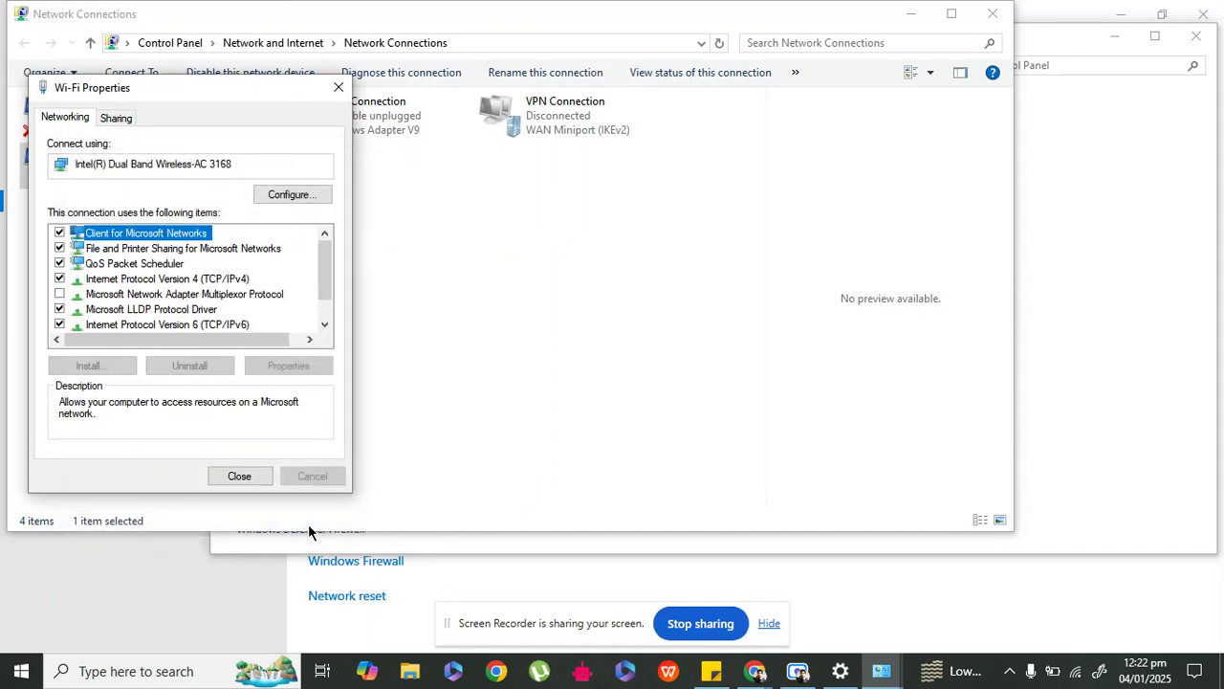
Step: Close Wi-Fi Properties, Network Connections and the Network and Sharing Center
left_click(340, 91)
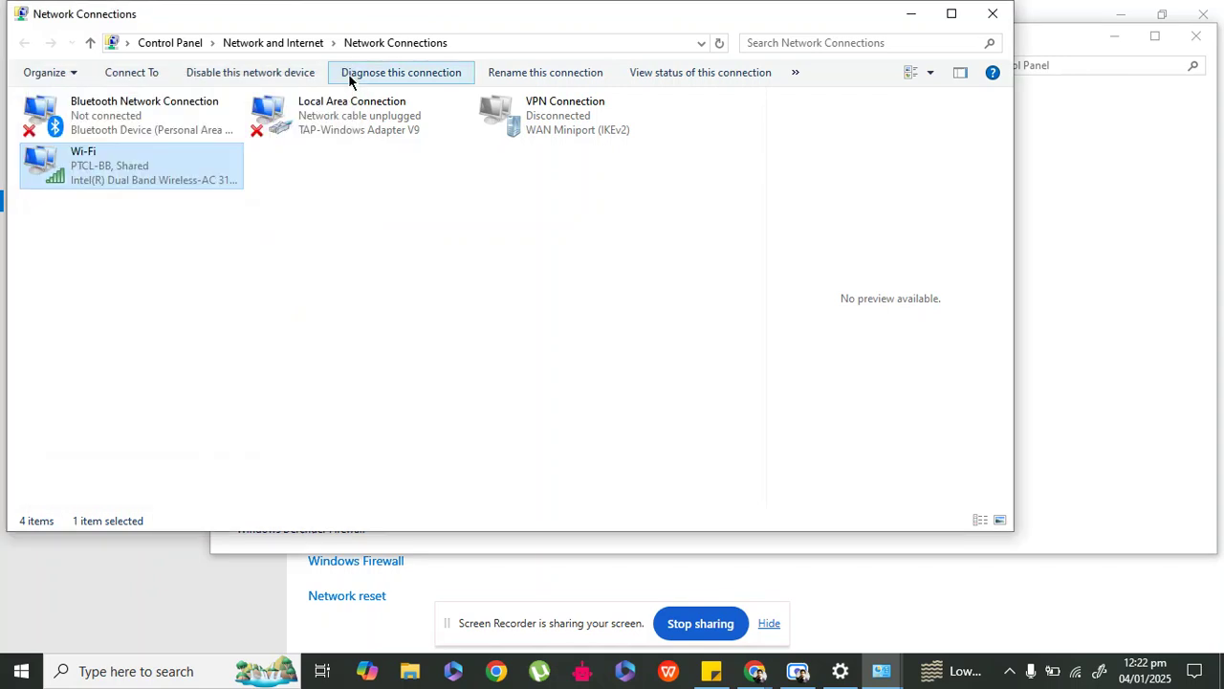
left_click(985, 18)
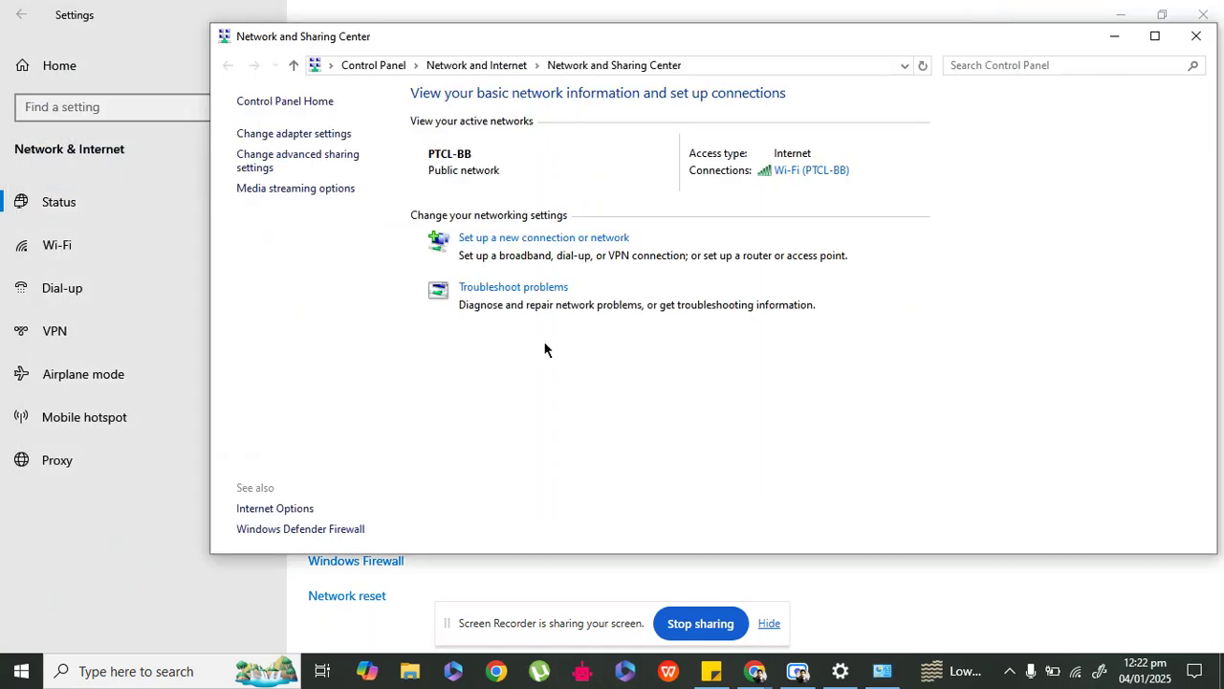
left_click(1196, 36)
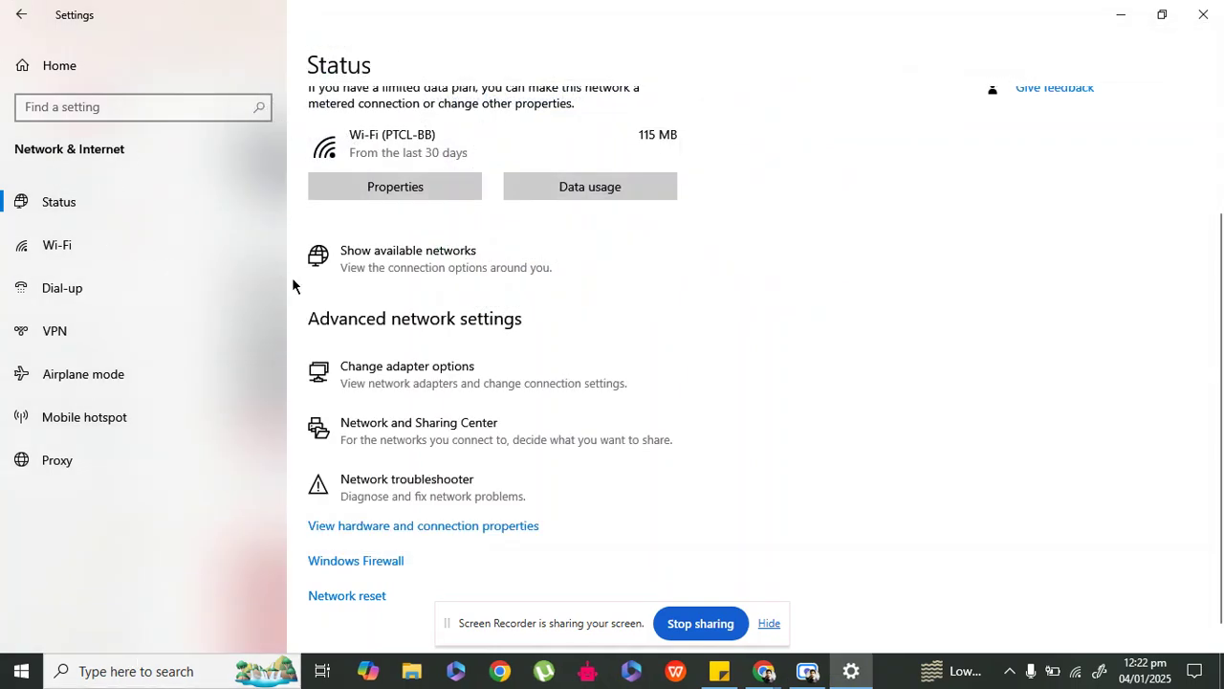
Step: Go to Privacy > Background apps in Settings
left_click(21, 15)
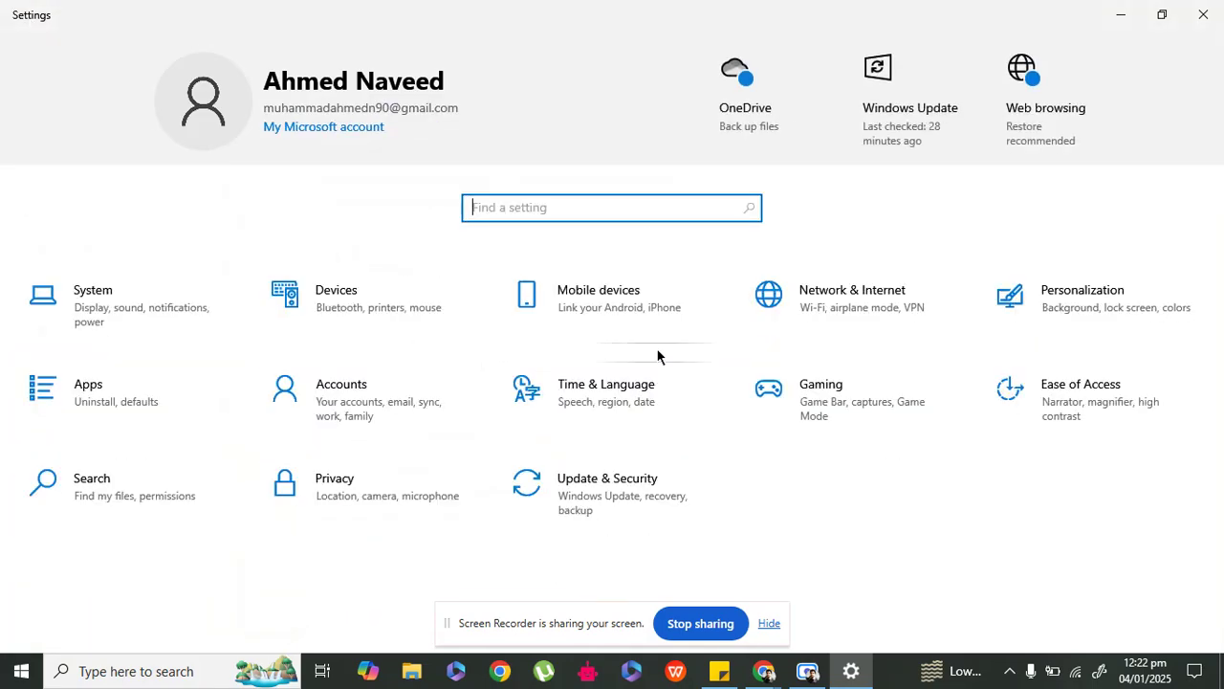
left_click(360, 553)
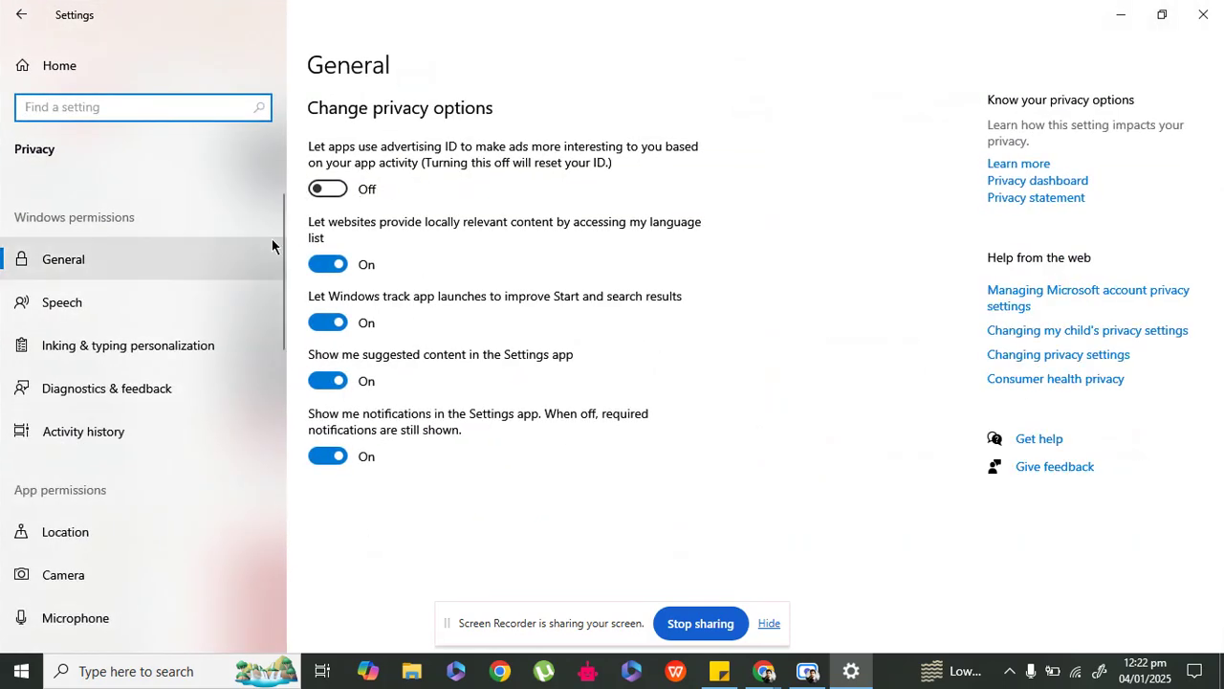
left_click_drag(281, 240, 292, 490)
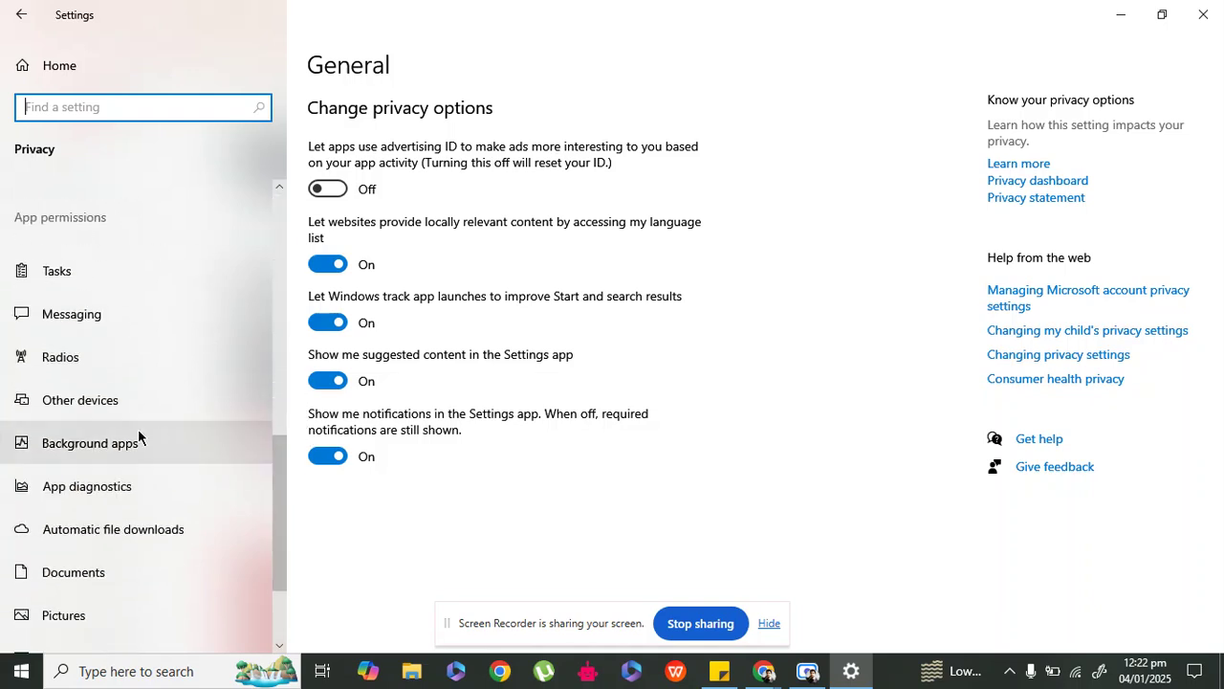
left_click(94, 452)
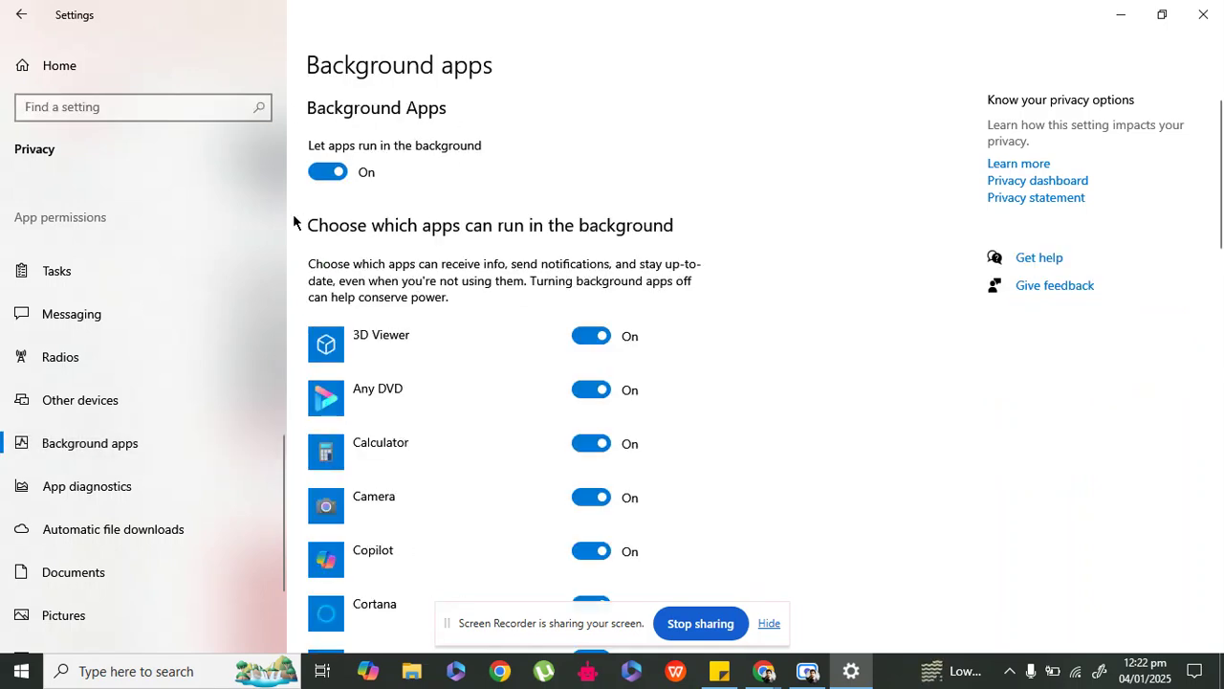
Step: Switch OneNote for Windows 10 off in the Background apps list
mouse_move(1221, 149)
left_mouse_down()
mouse_move(1222, 308)
mouse_move(1221, 134)
left_mouse_up()
mouse_move(1221, 144)
left_mouse_down()
mouse_move(1221, 374)
mouse_move(1221, 363)
left_mouse_up()
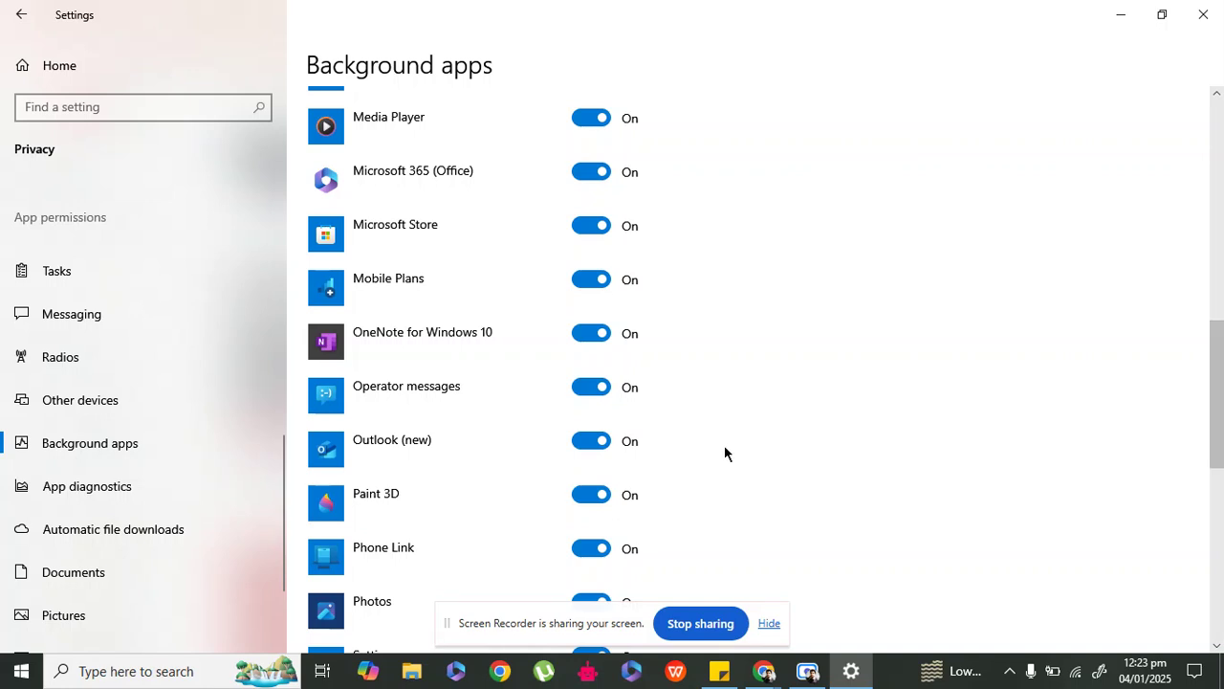
left_click(587, 328)
scroll(1016, 342, "up", 3)
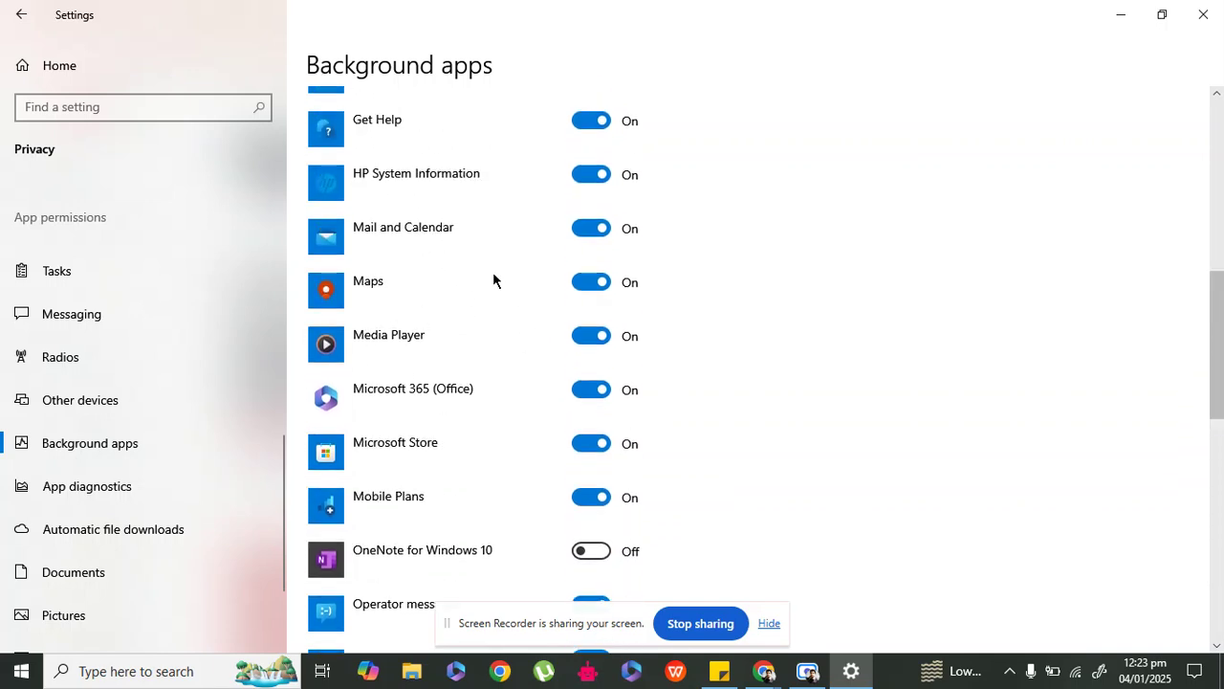
mouse_move(1217, 326)
left_mouse_down()
mouse_move(1220, 158)
mouse_move(1221, 531)
mouse_move(1208, 396)
mouse_move(1217, 131)
left_mouse_up()
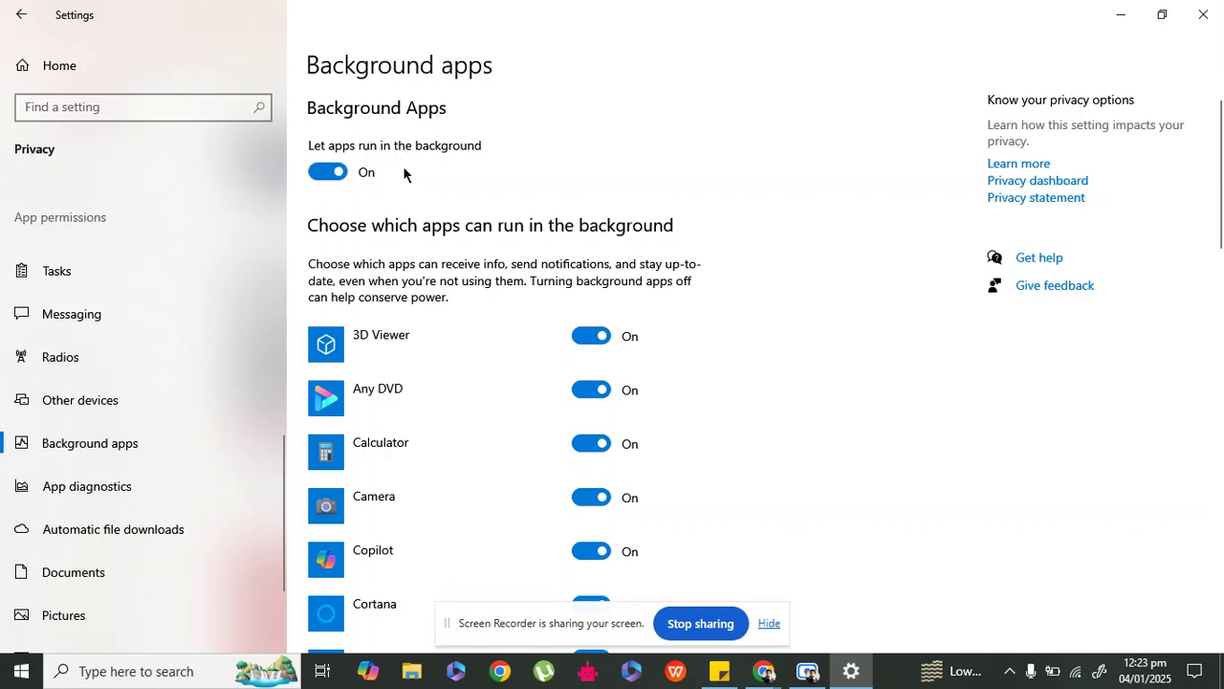
Step: Leave 'Let apps run in the background' on after toggling it off and back
left_click(341, 174)
left_click(340, 174)
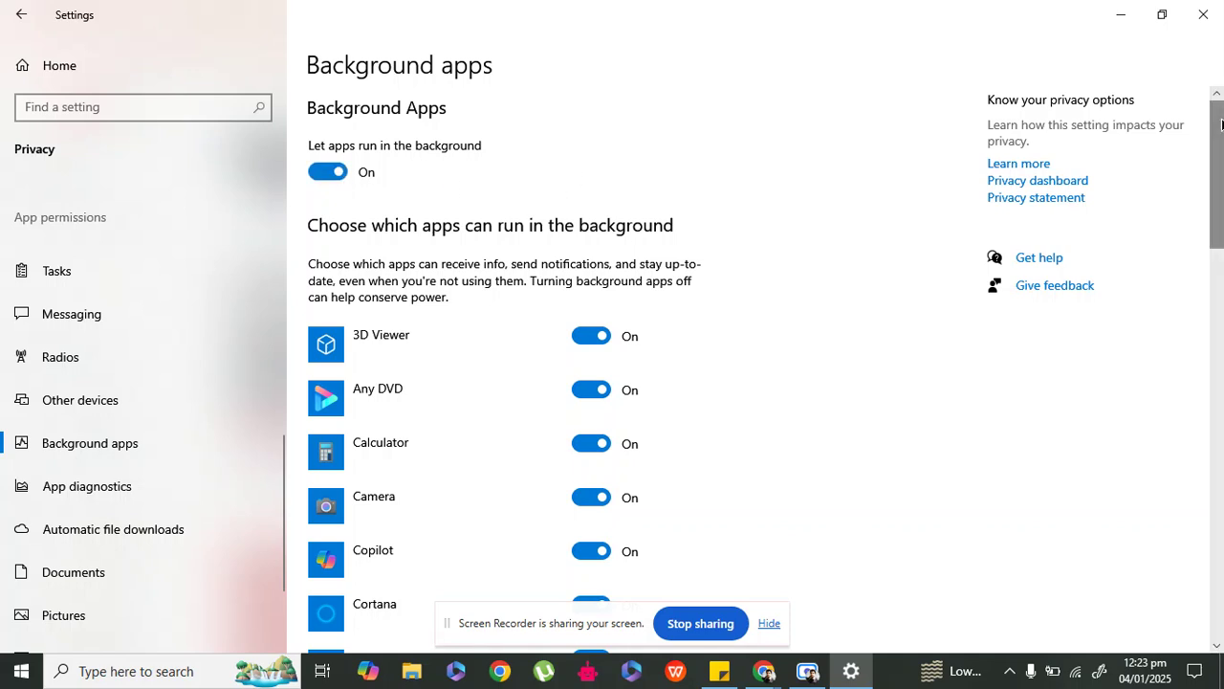
left_click_drag(1221, 131, 1221, 144)
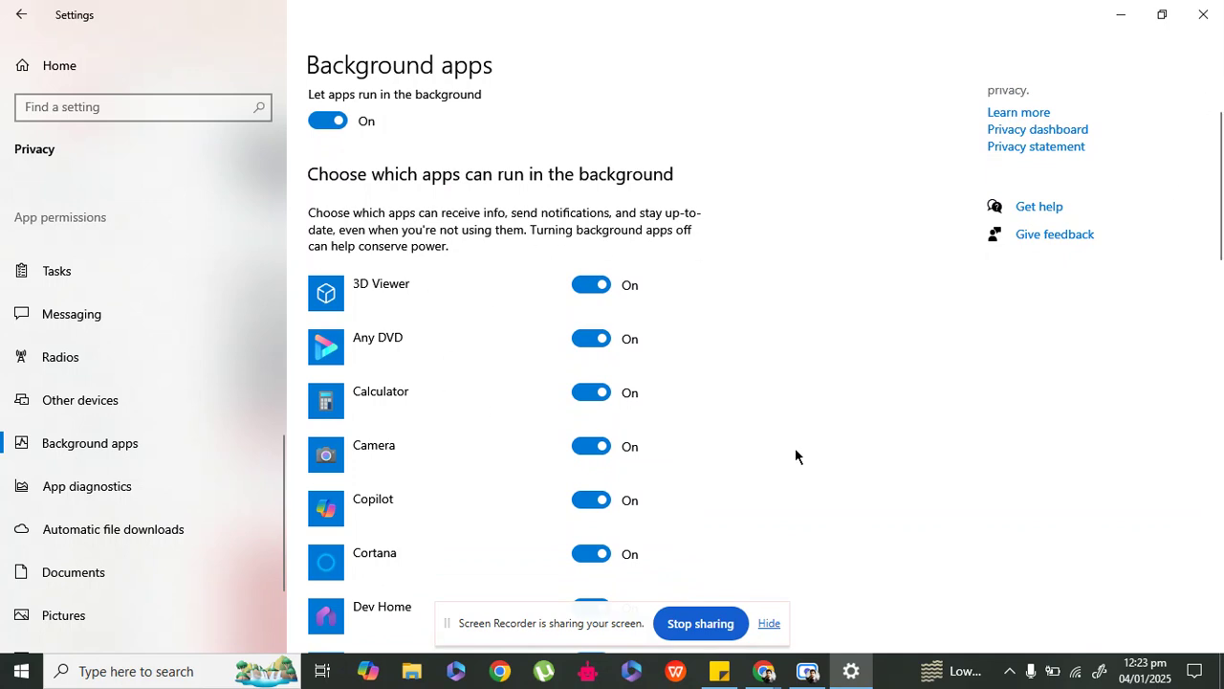
Step: Close the Settings app and bring up the Windows search panel
scroll(1220, 201, "down", 2)
mouse_move(1219, 201)
left_mouse_down()
mouse_move(1221, 238)
mouse_move(1222, 220)
left_mouse_up()
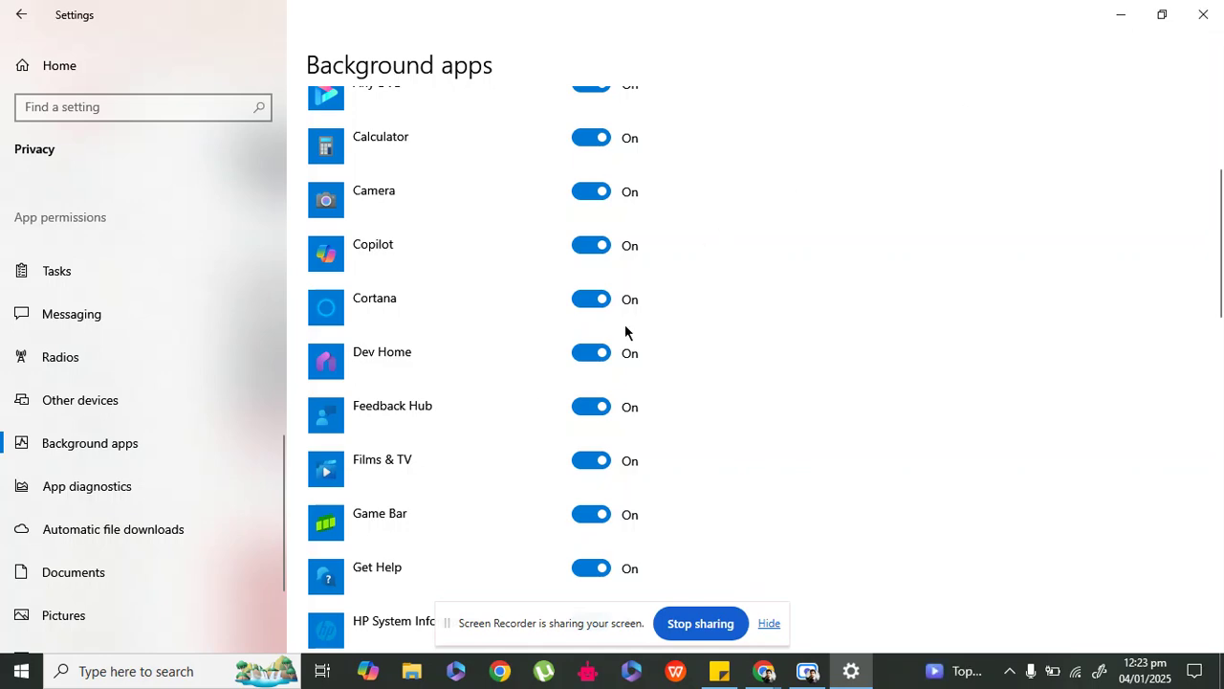
left_click(1202, 14)
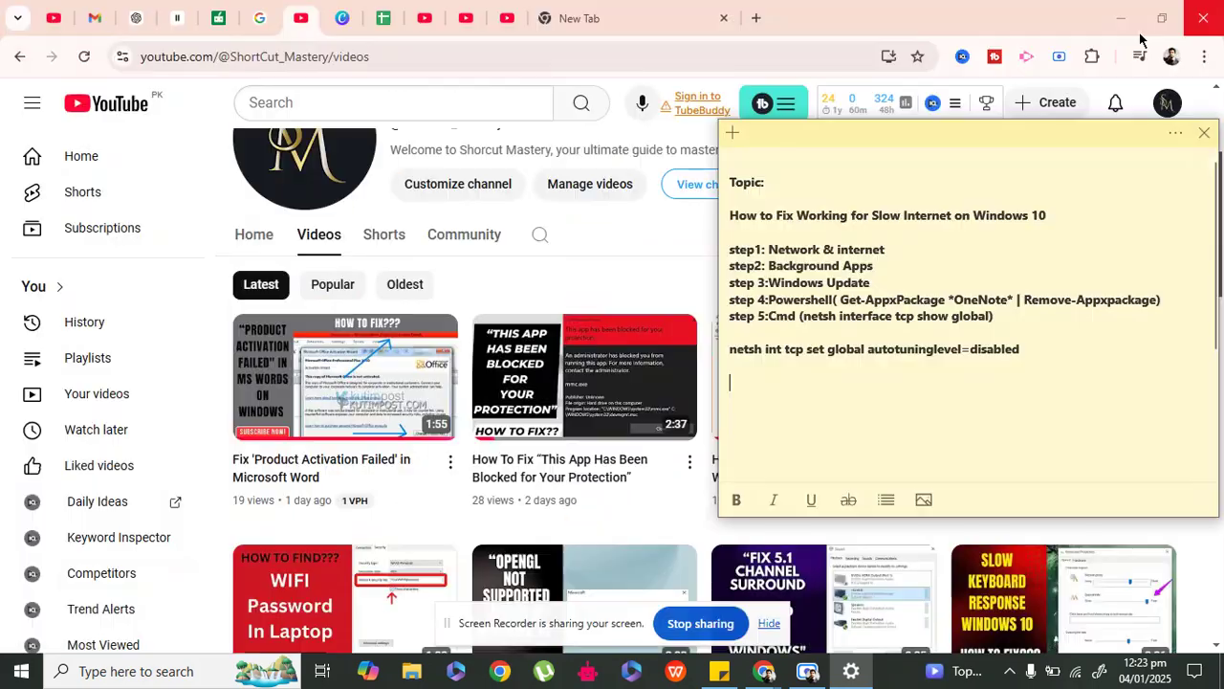
left_click(58, 675)
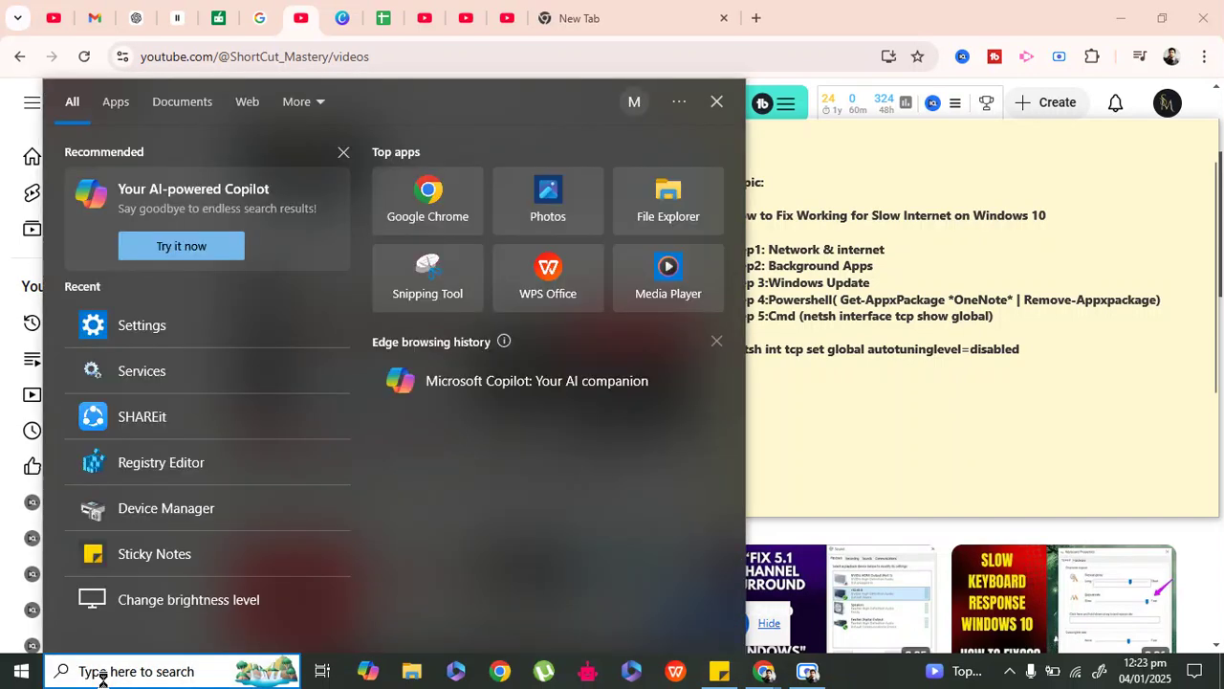
Step: Search for 'services' and launch the Services console
type("serv")
type("ices")
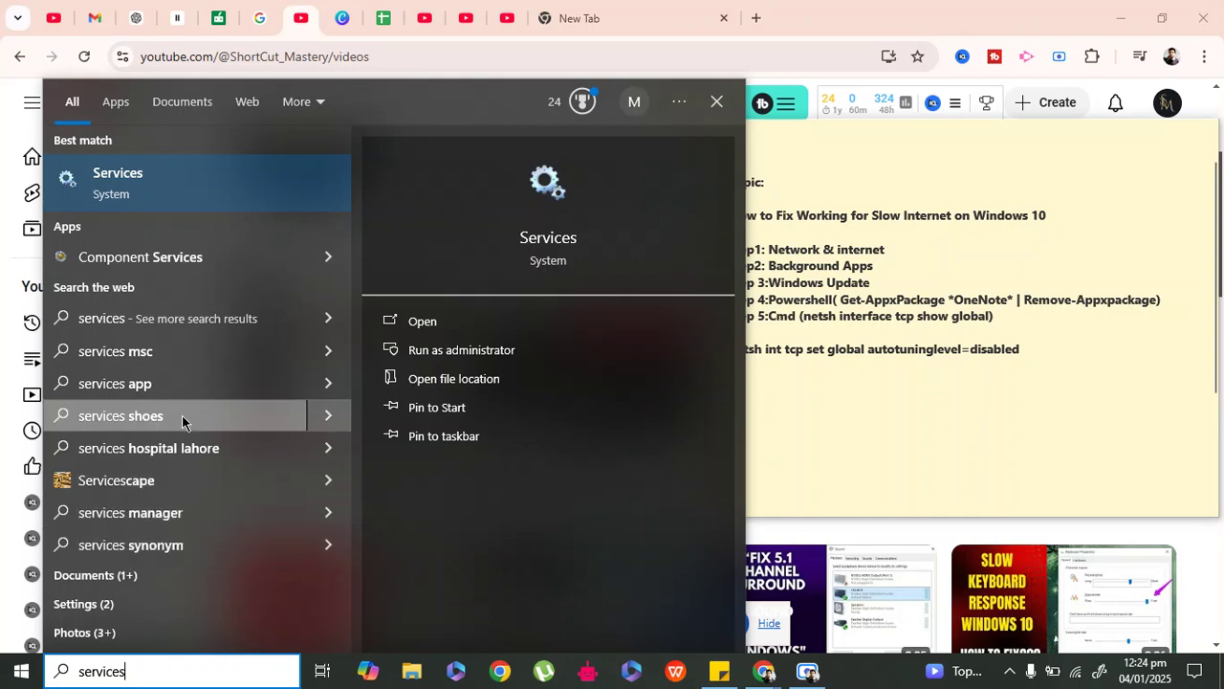
left_click(158, 183)
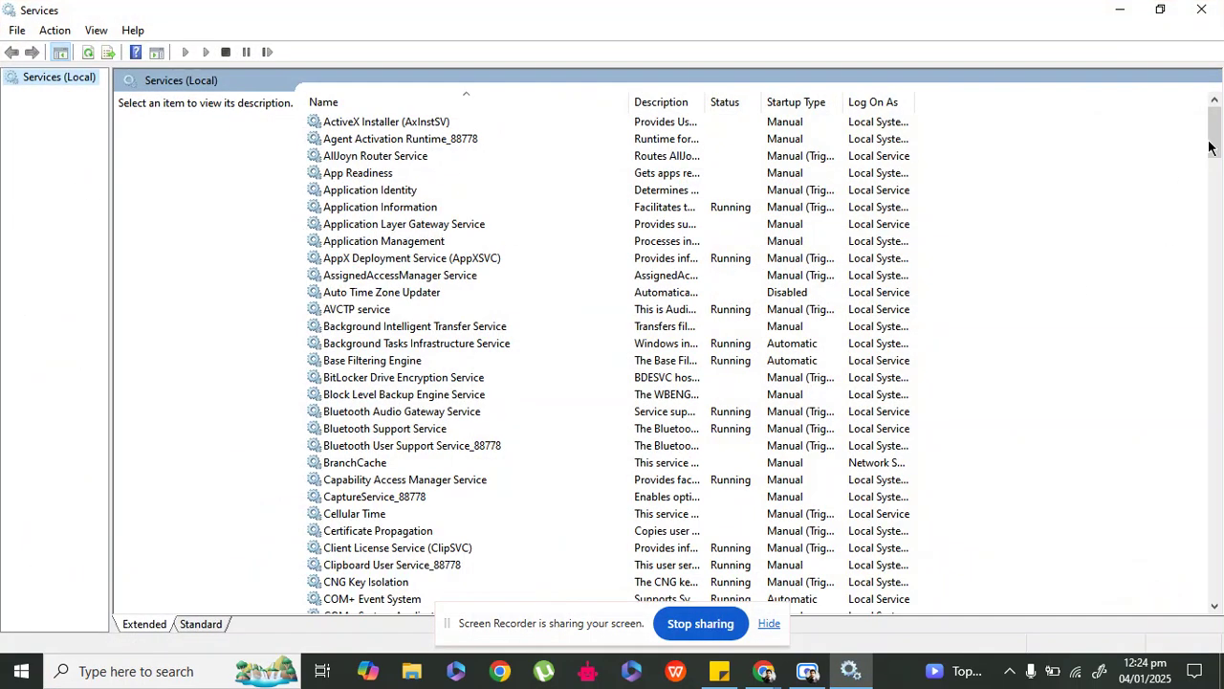
Step: Select the Windows Update service in the Services list
left_click_drag(1213, 144, 1212, 574)
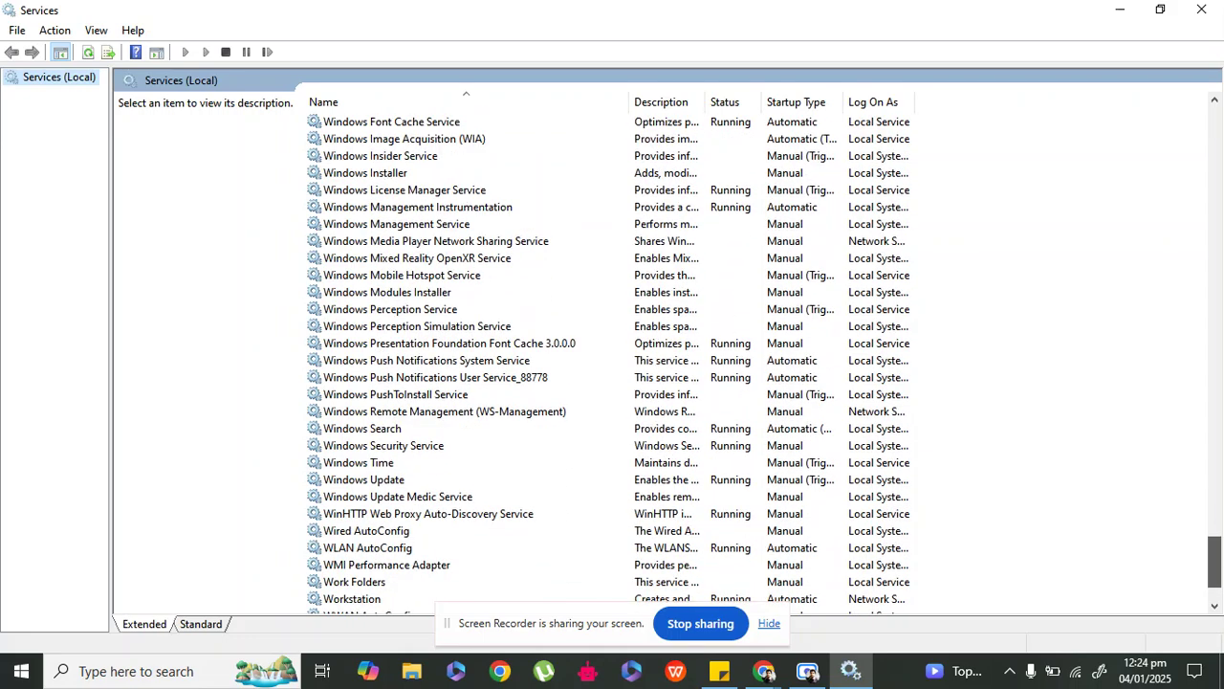
left_click(391, 481)
left_click(391, 481)
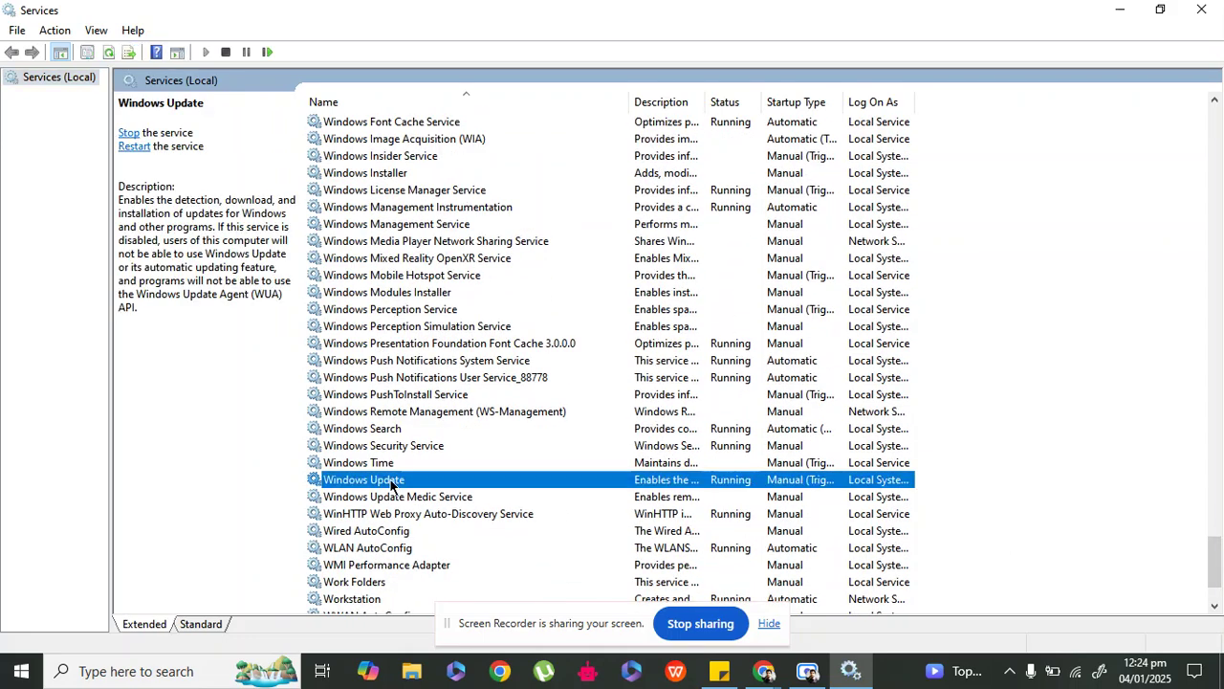
Step: Change Windows Update's startup type to Manual in its properties, apply, and confirm
right_click(390, 482)
left_click(408, 442)
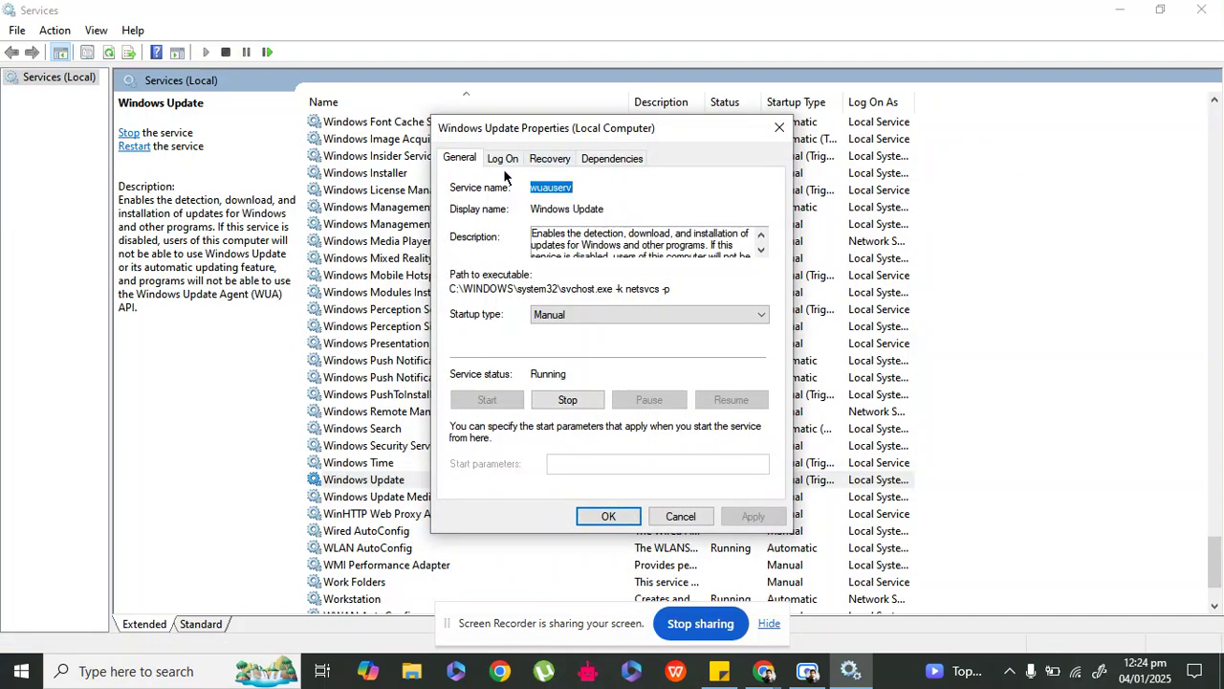
left_click(559, 318)
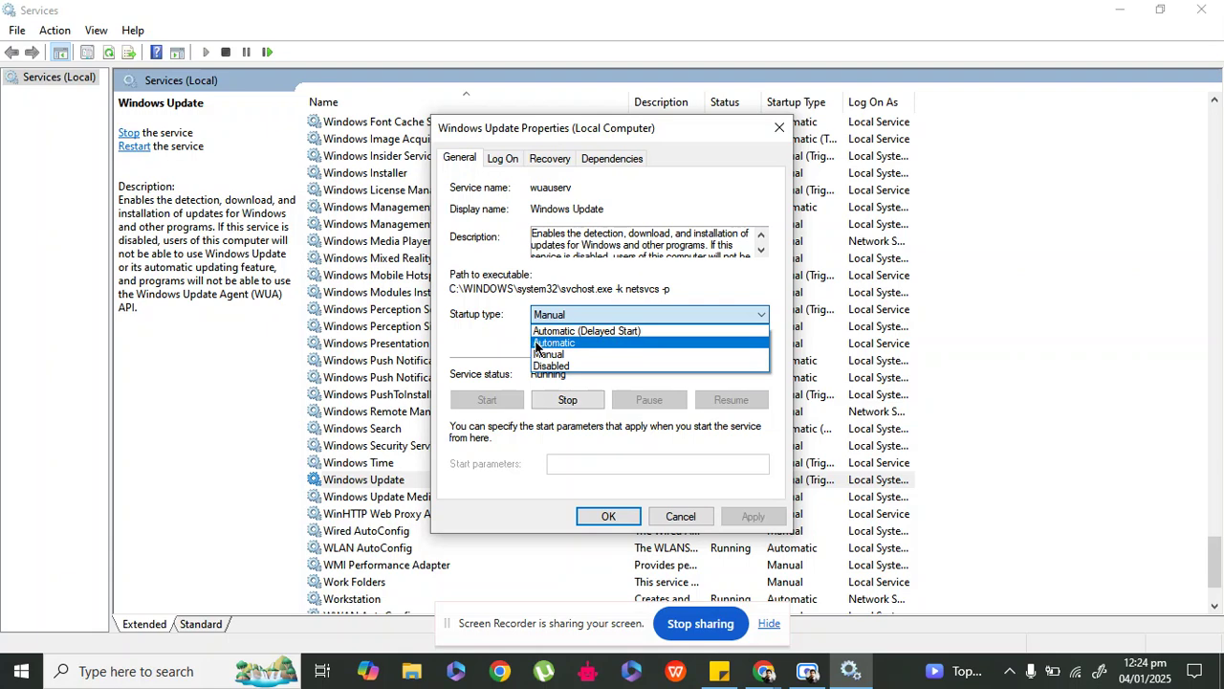
left_click(547, 366)
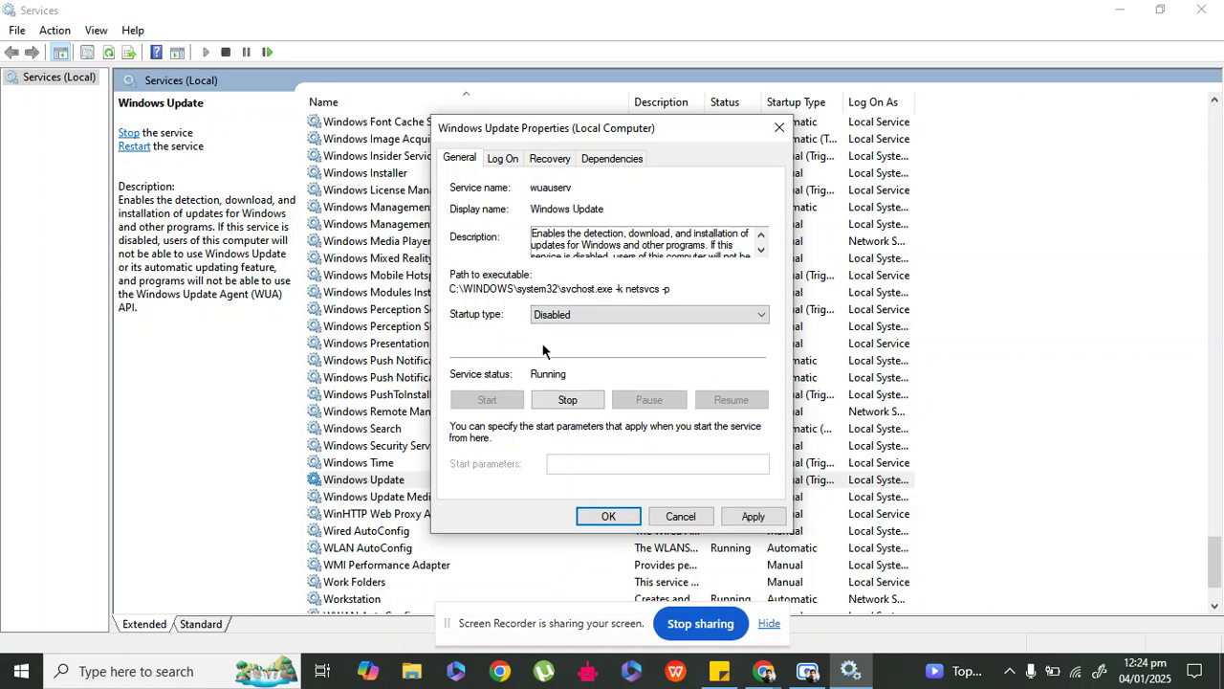
left_click(542, 315)
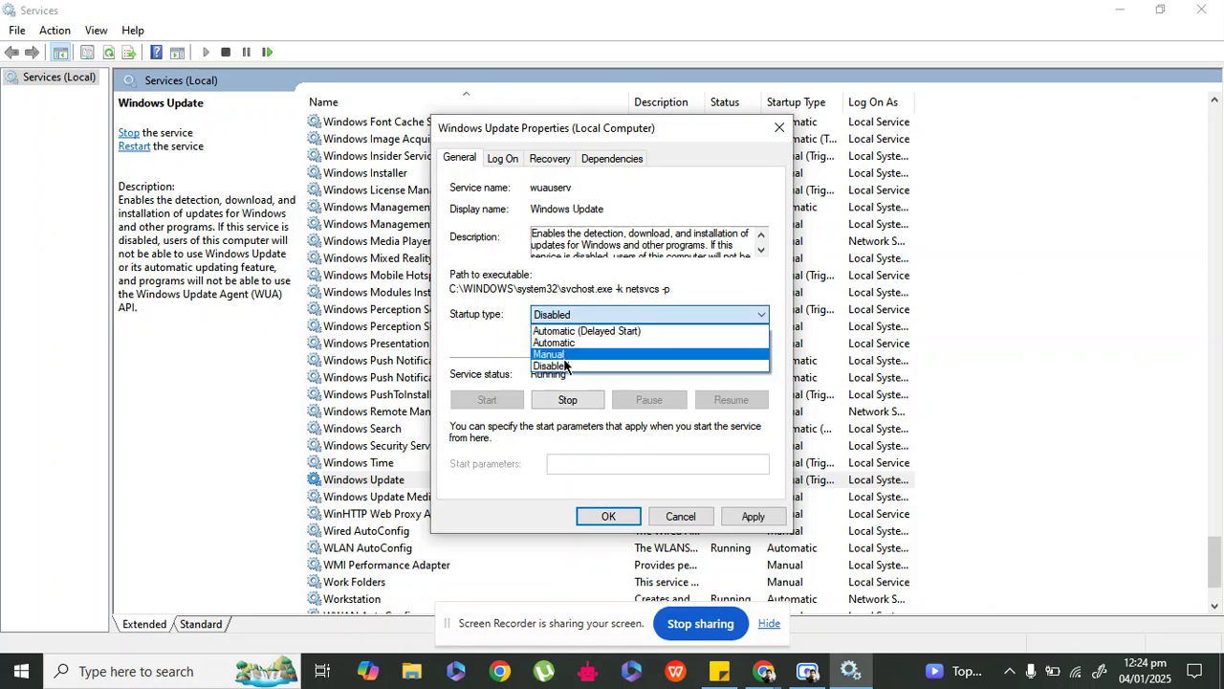
left_click(563, 356)
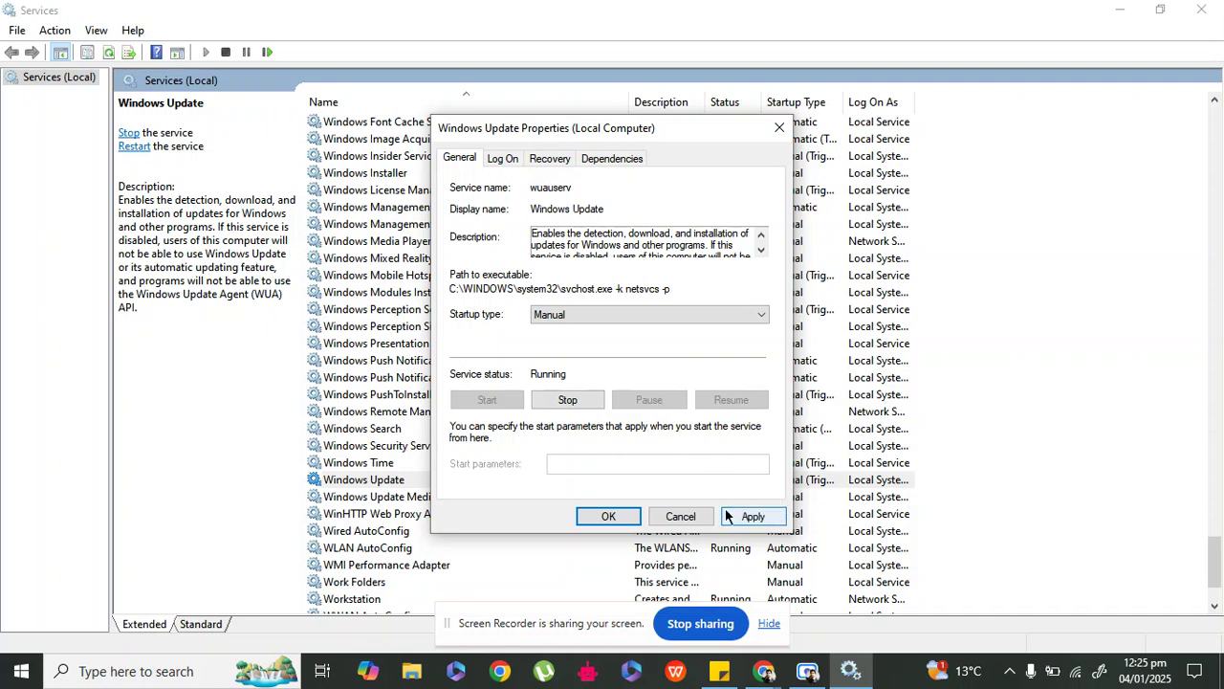
left_click(779, 517)
left_click(612, 517)
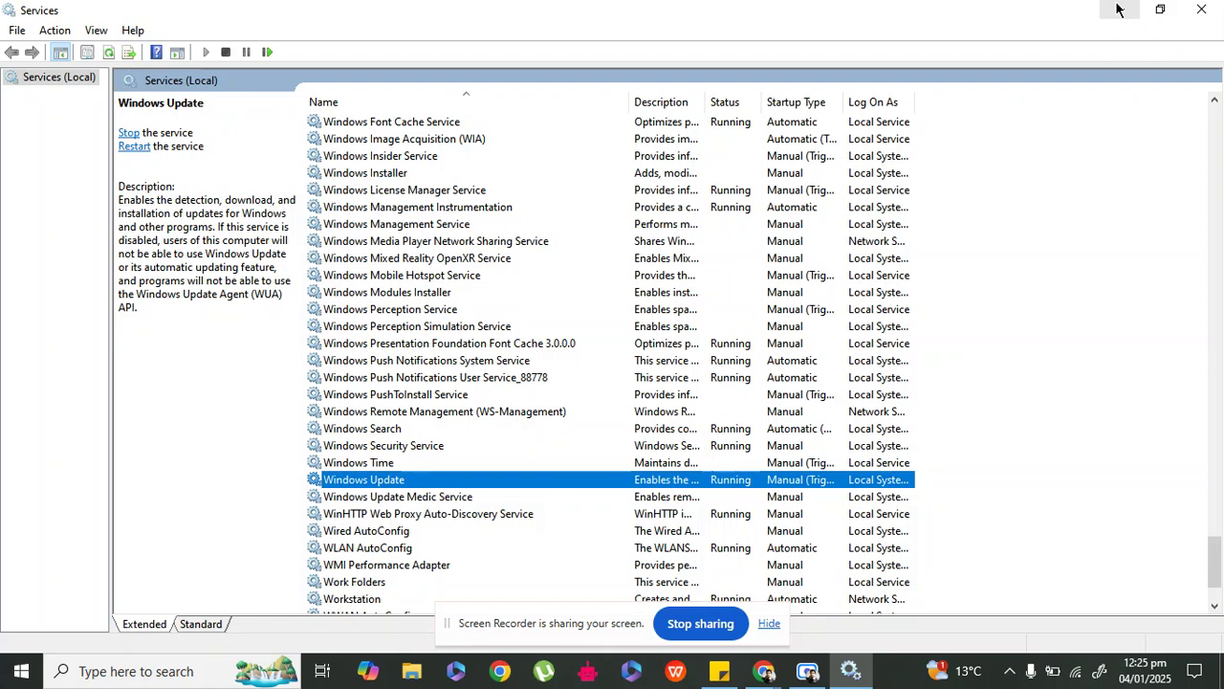
Step: Minimize Services and launch PowerShell as administrator, approving the UAC prompt
left_click(1118, 10)
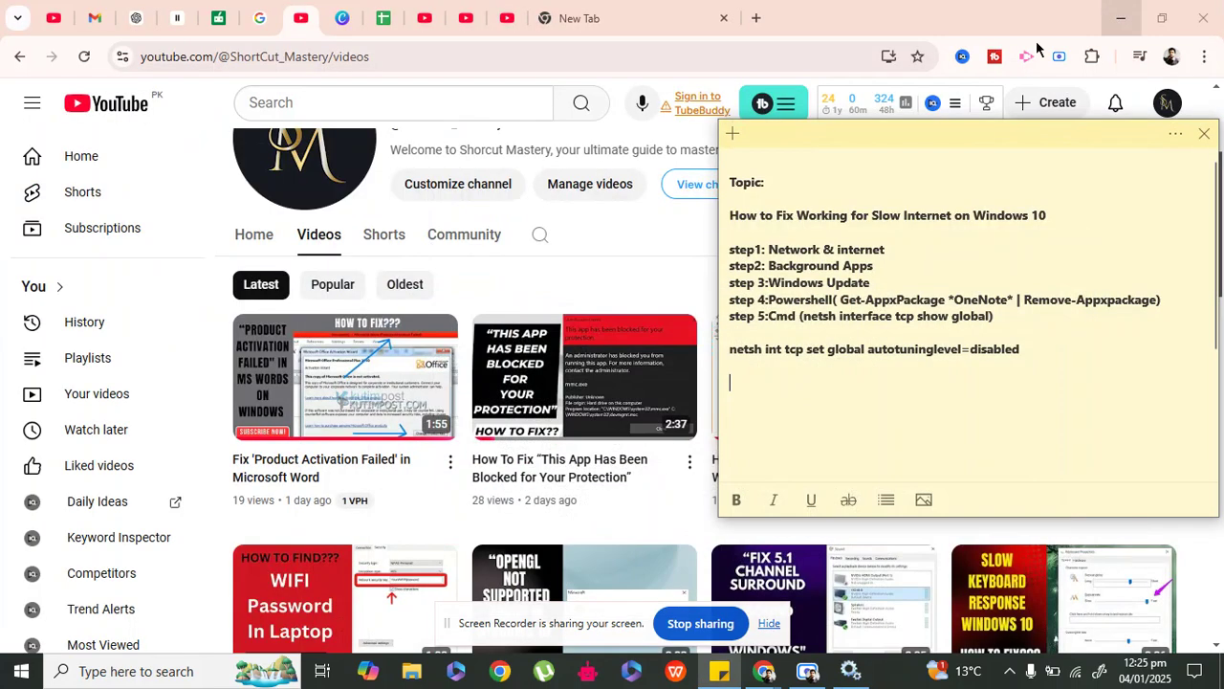
left_click(152, 671)
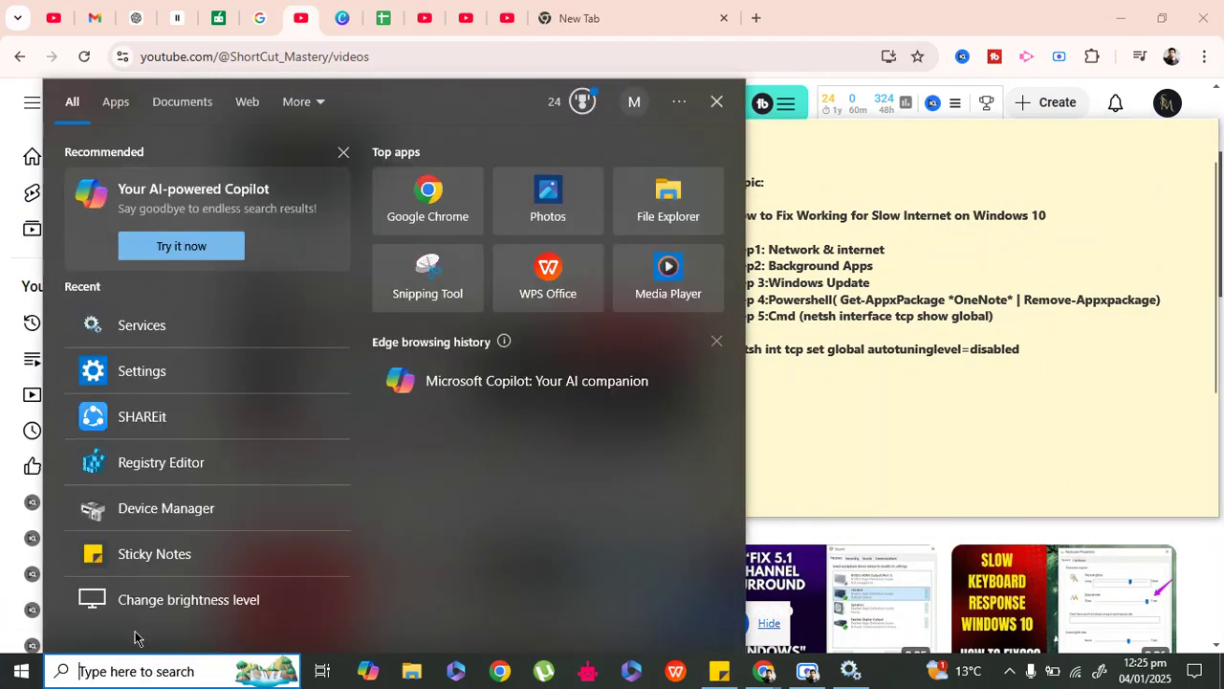
type("powwer")
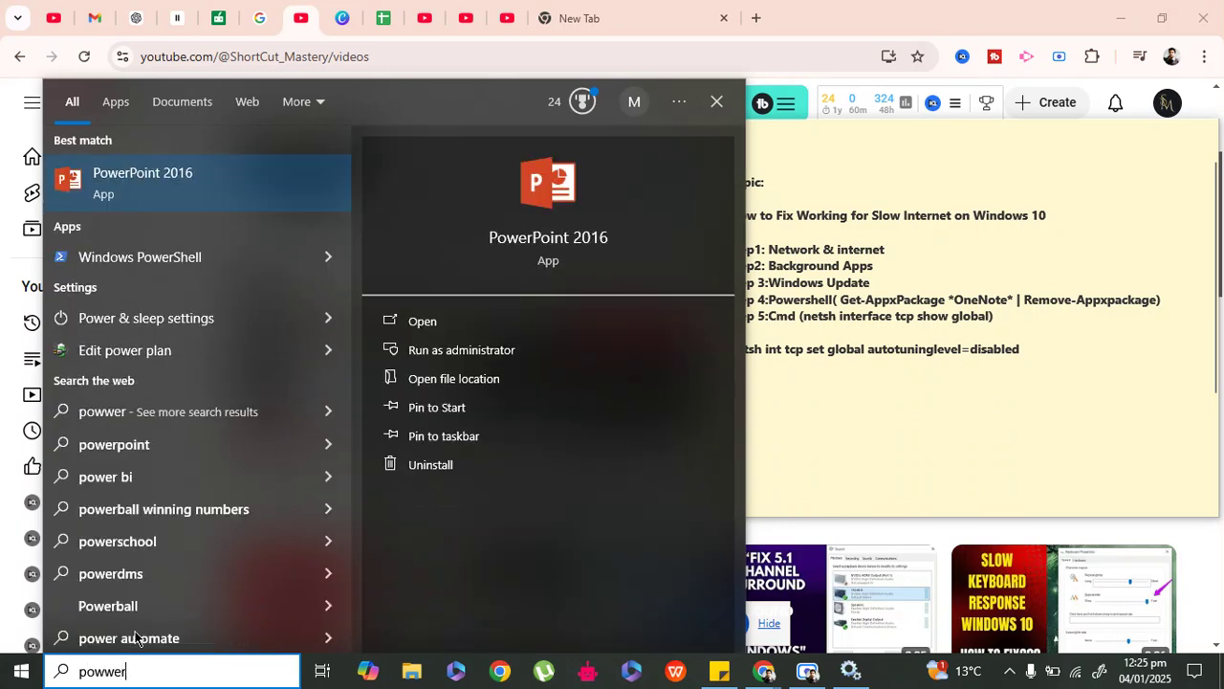
key("BackSpace")
key("BackSpace")
key("BackSpace")
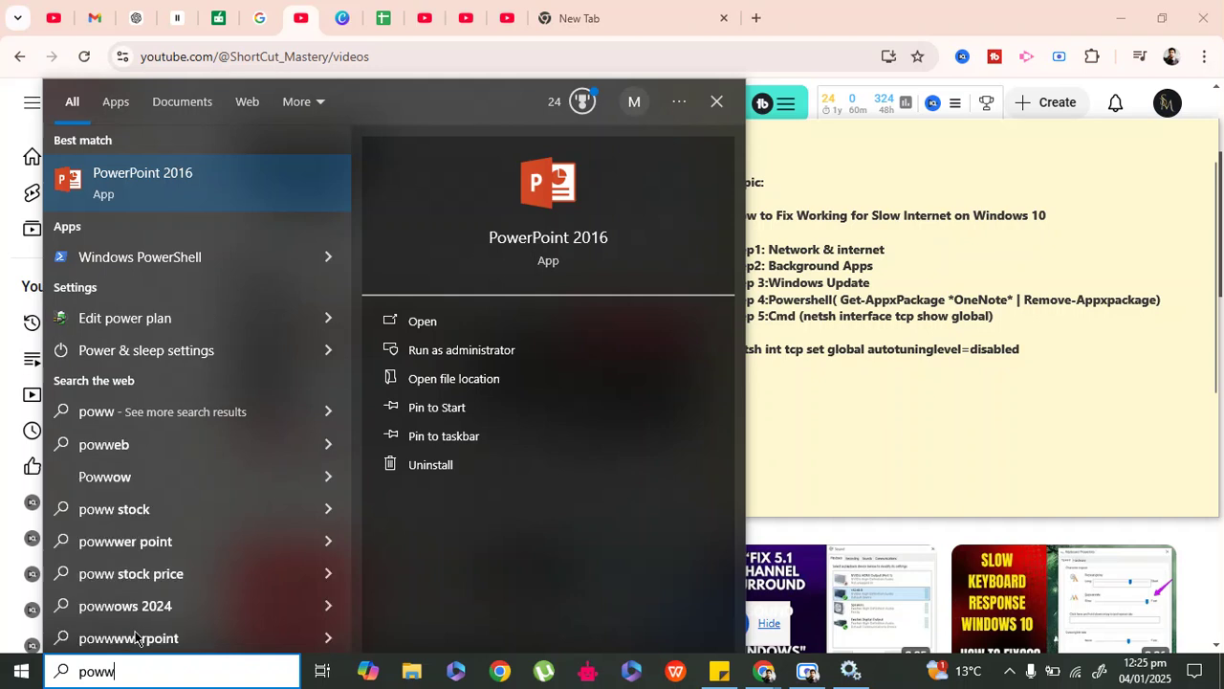
type("erse")
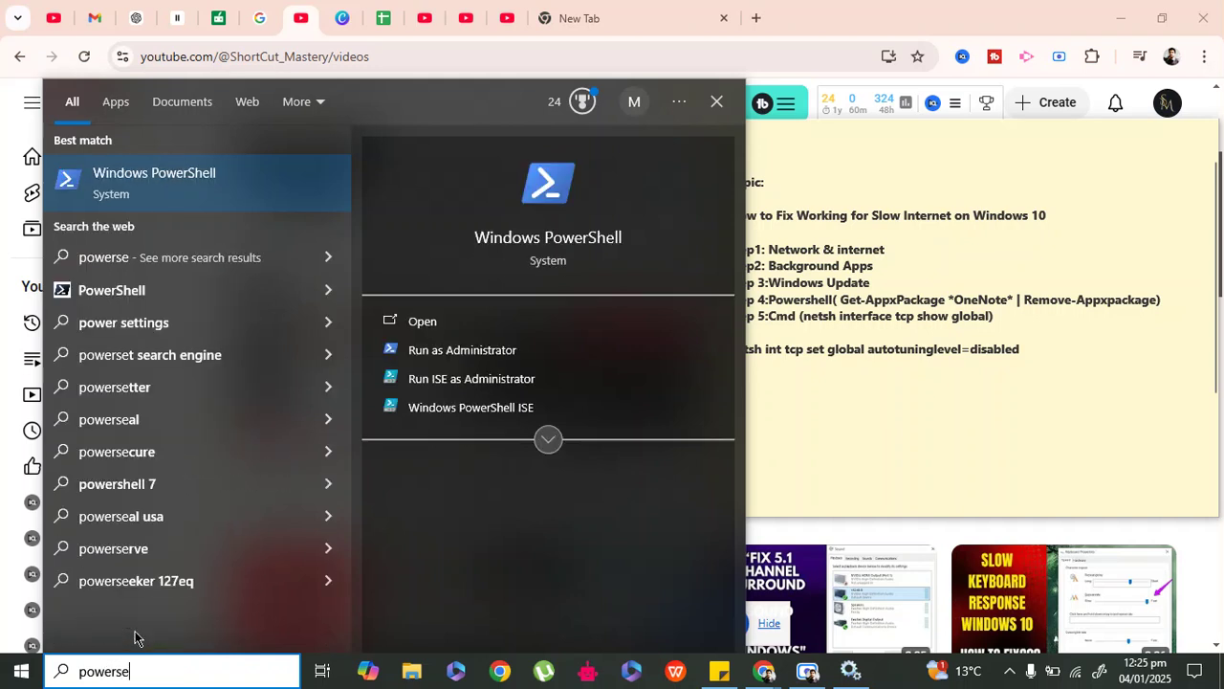
type("l")
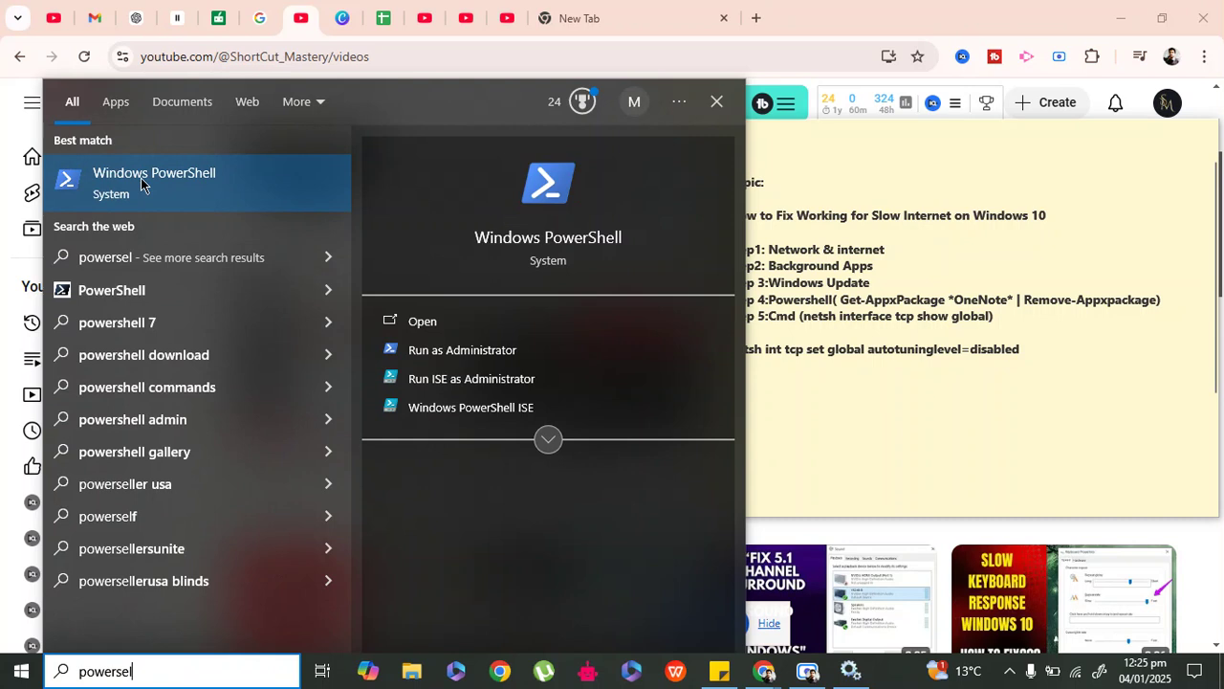
left_click(422, 357)
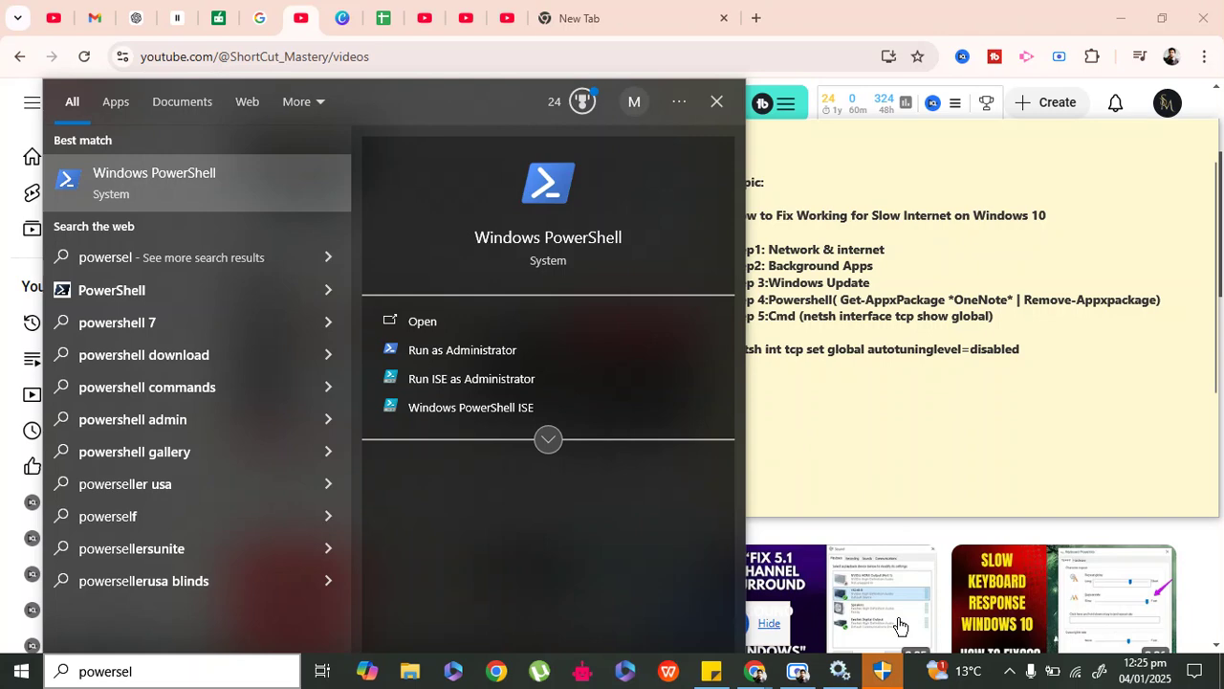
left_click(886, 674)
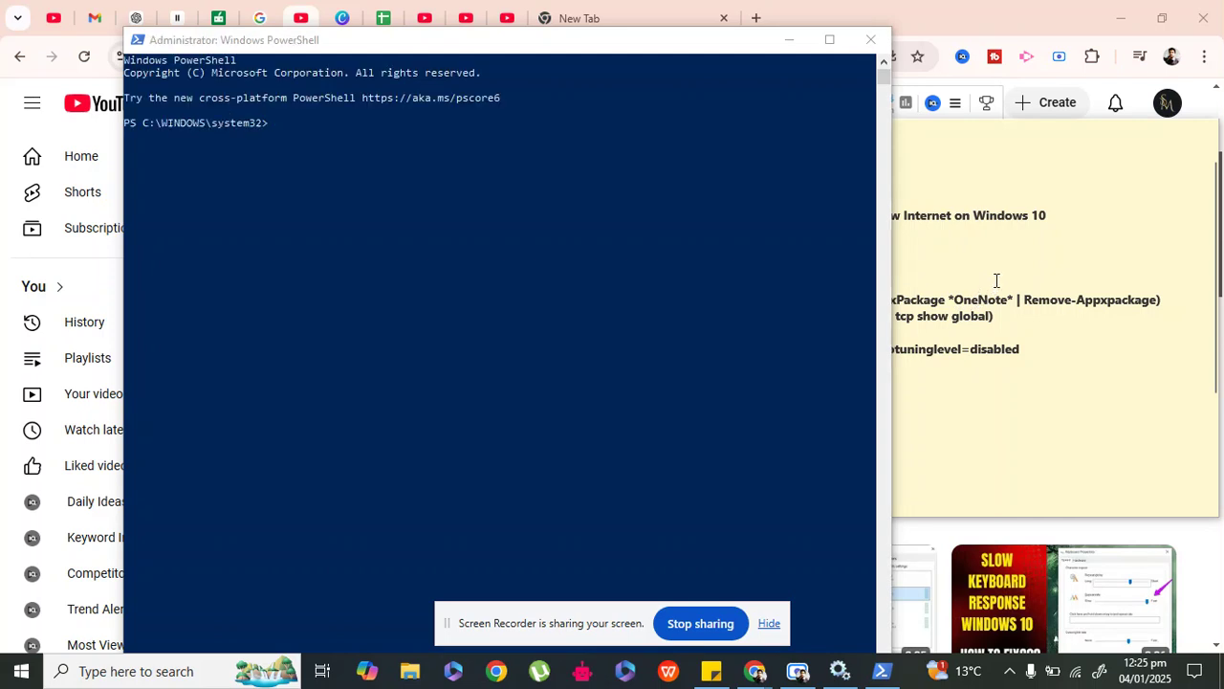
left_click(996, 280)
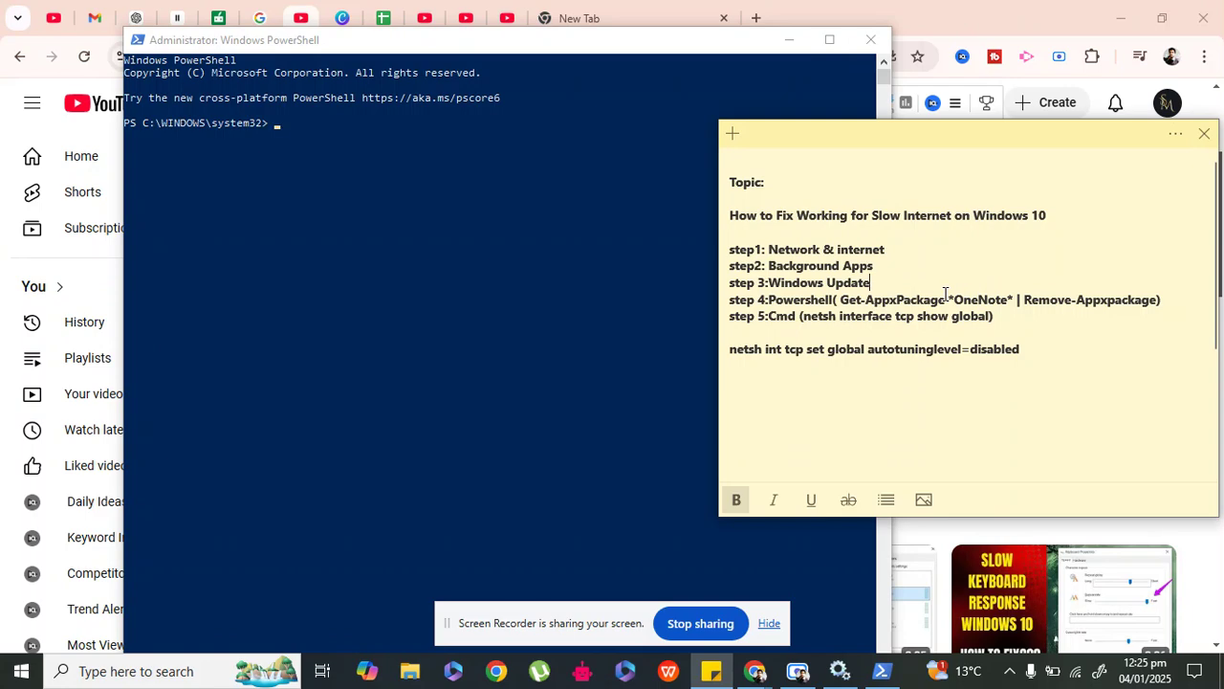
left_click(173, 672)
type("one n")
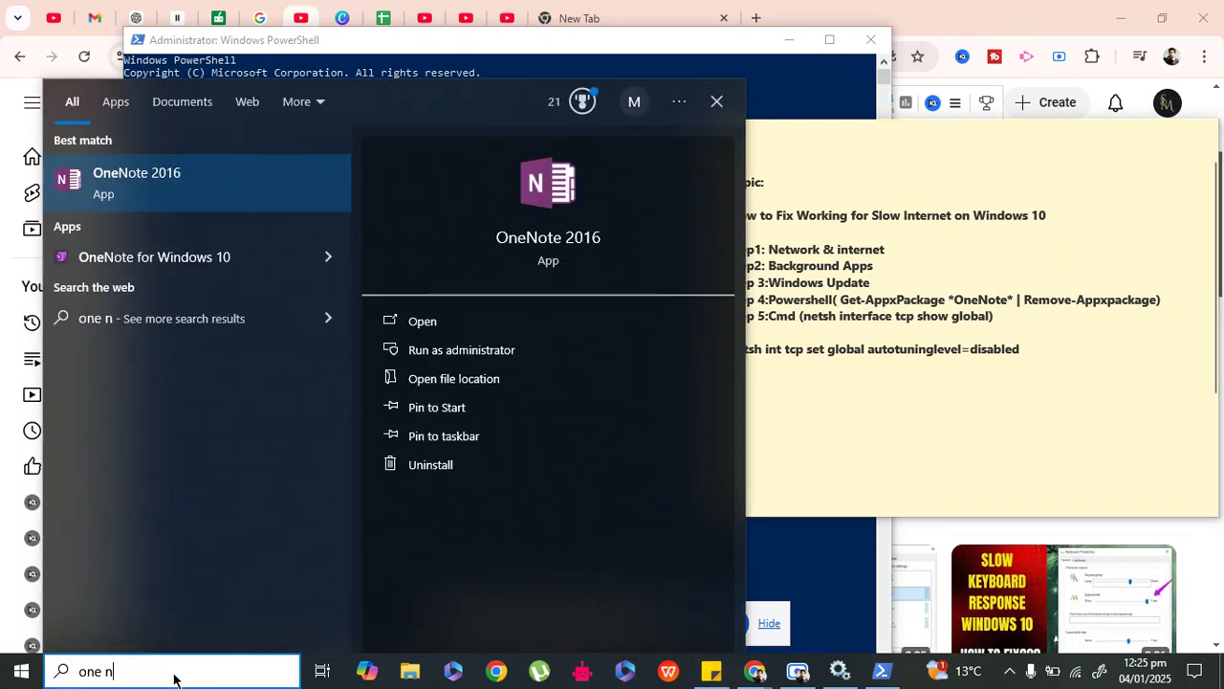
type("ote")
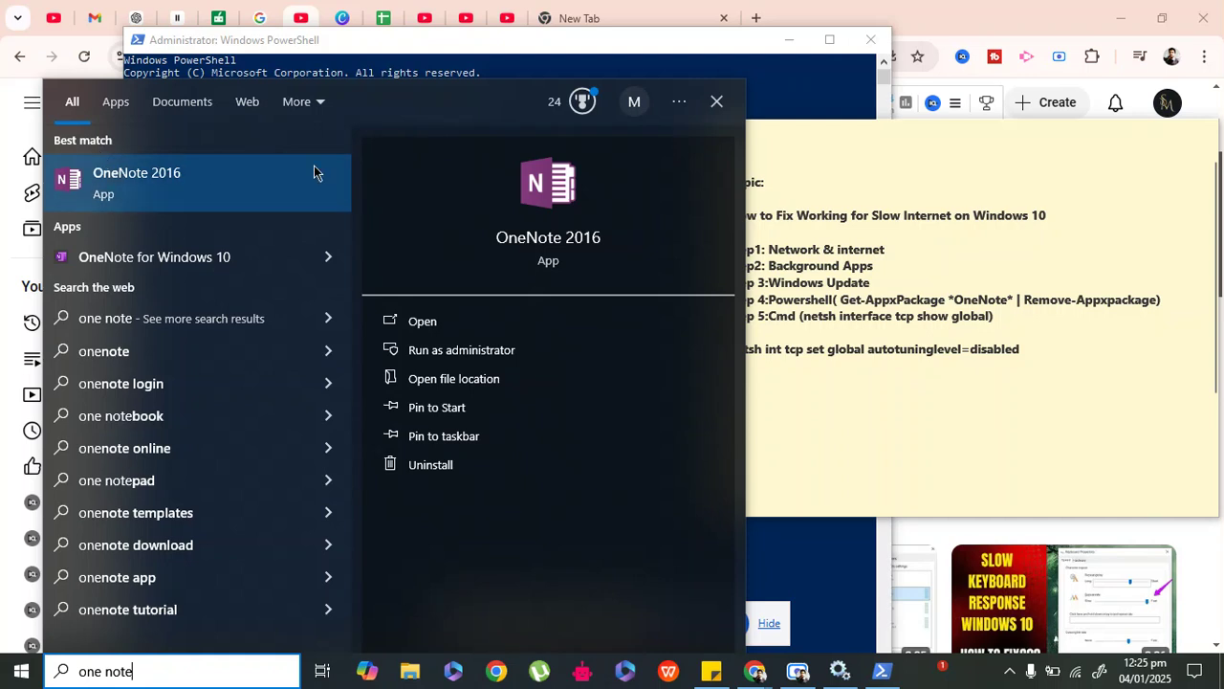
left_click(944, 250)
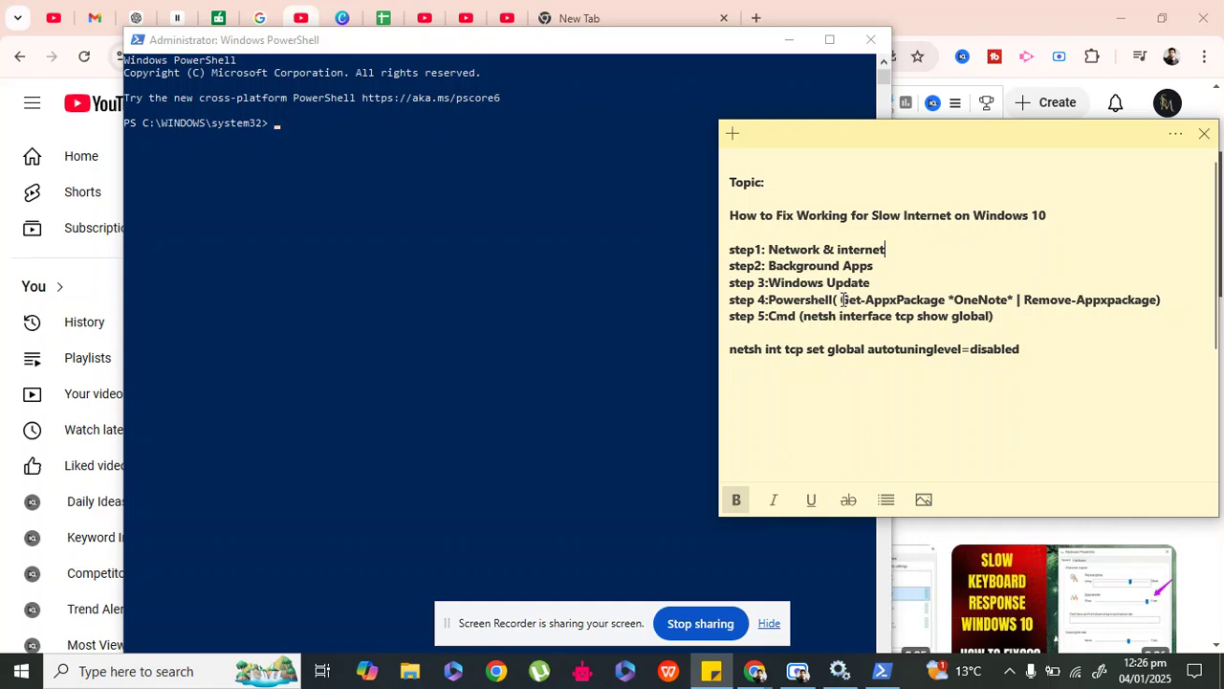
Step: Paste 'Get-AppxPackage *OneNote* | Remove-Appxpackage' from the note into admin PowerShell, then close PowerShell
left_click_drag(841, 300, 728, 300)
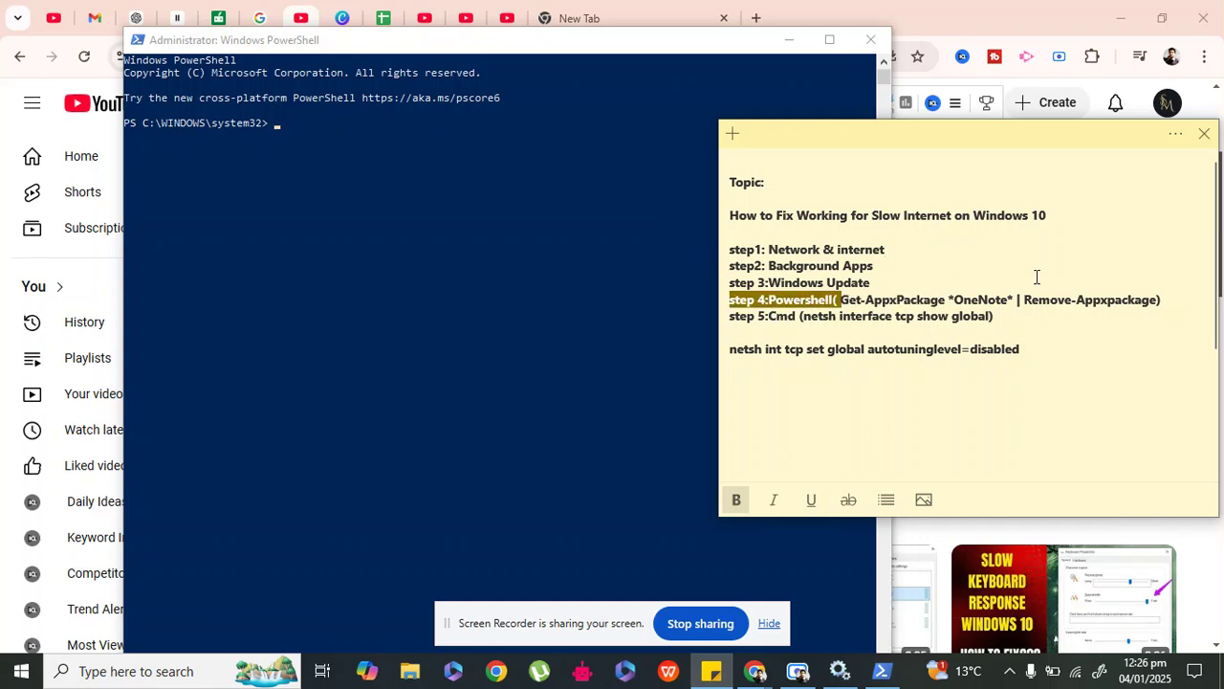
left_click_drag(1105, 283, 1162, 301)
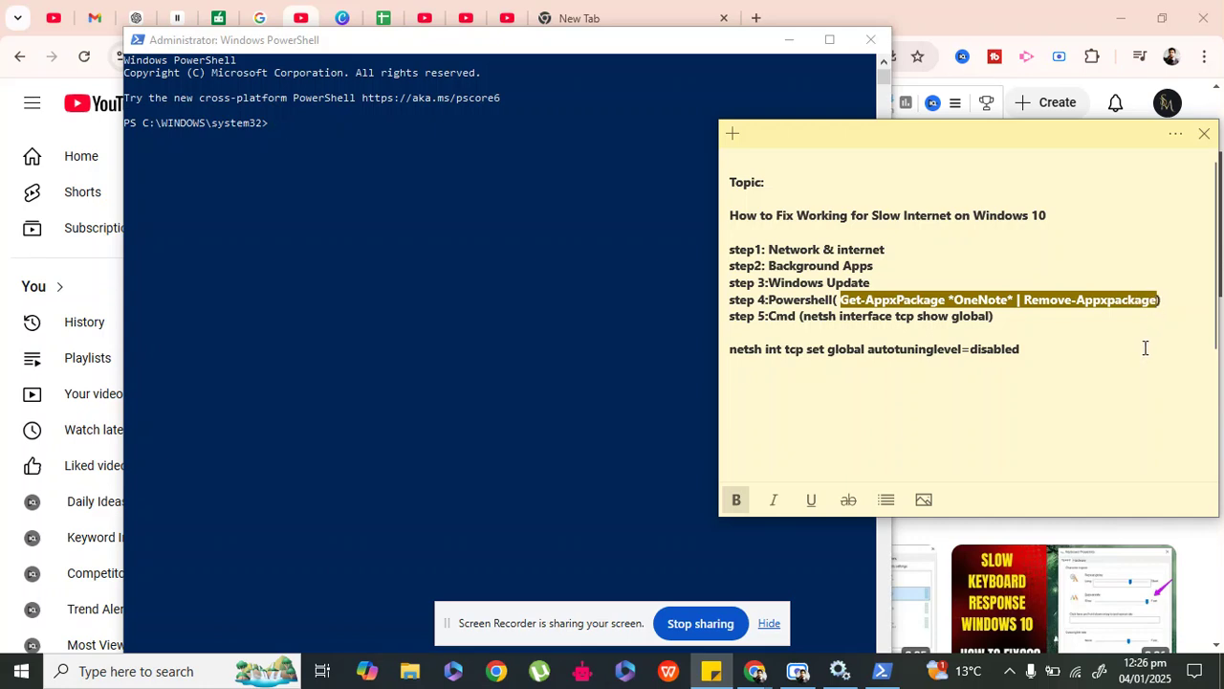
left_click(352, 124)
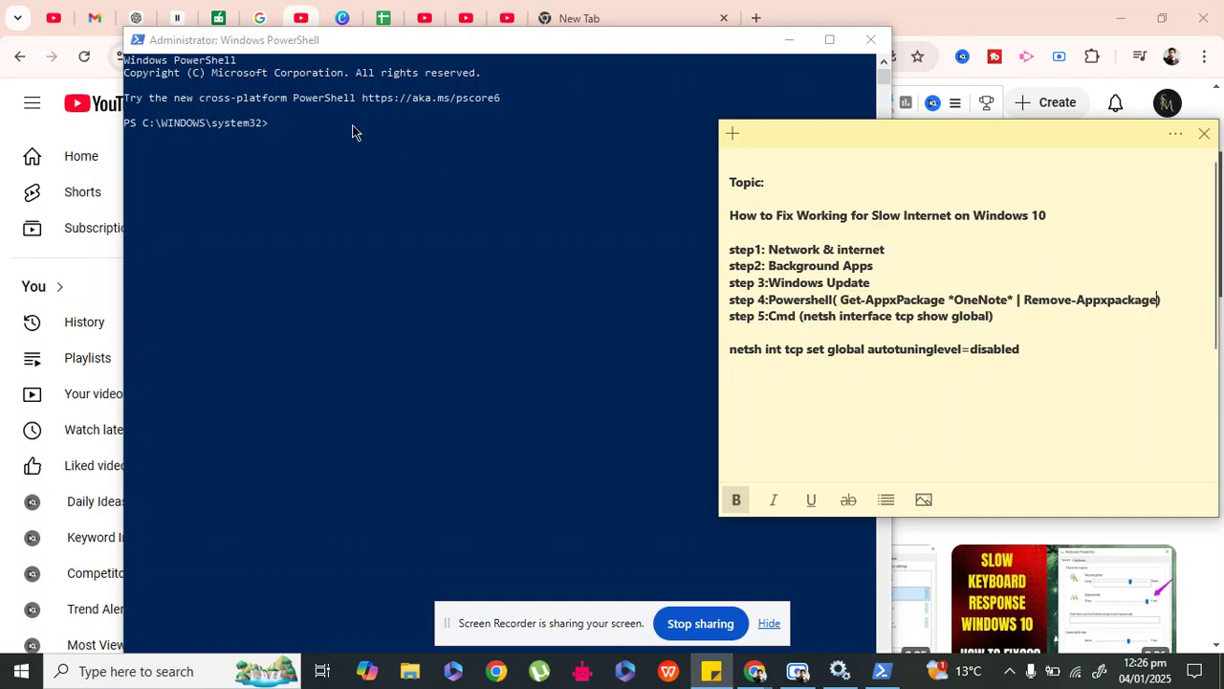
left_click(312, 123)
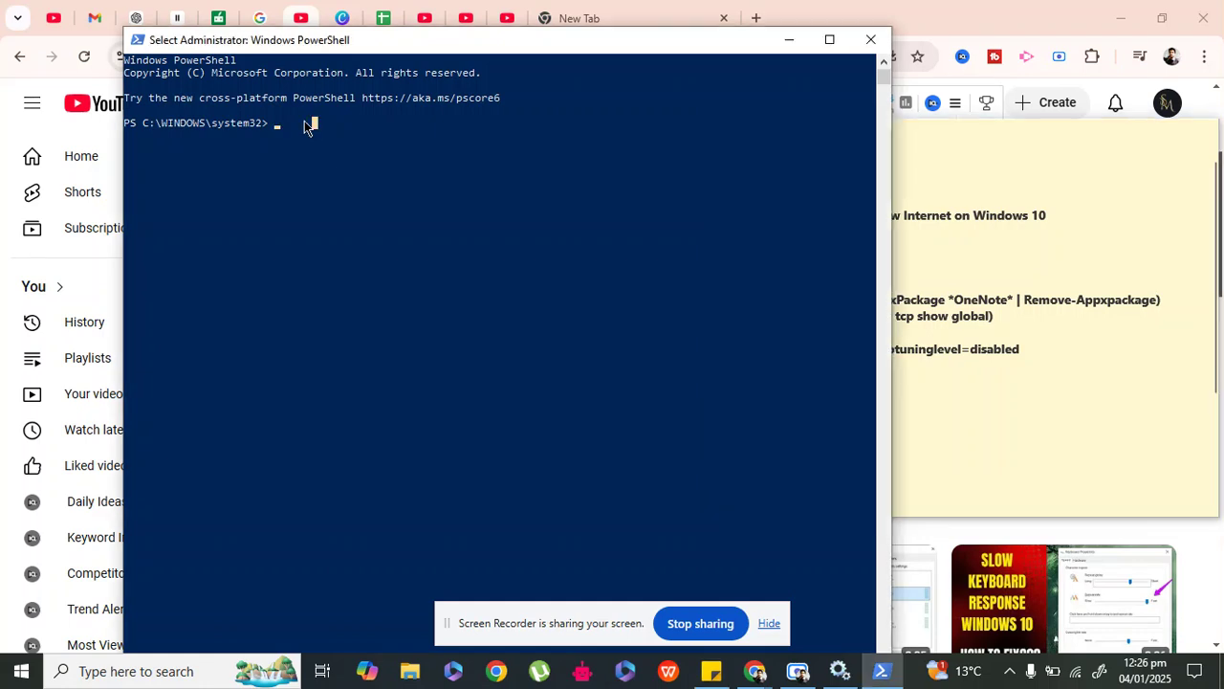
left_click(283, 124)
right_click(283, 125)
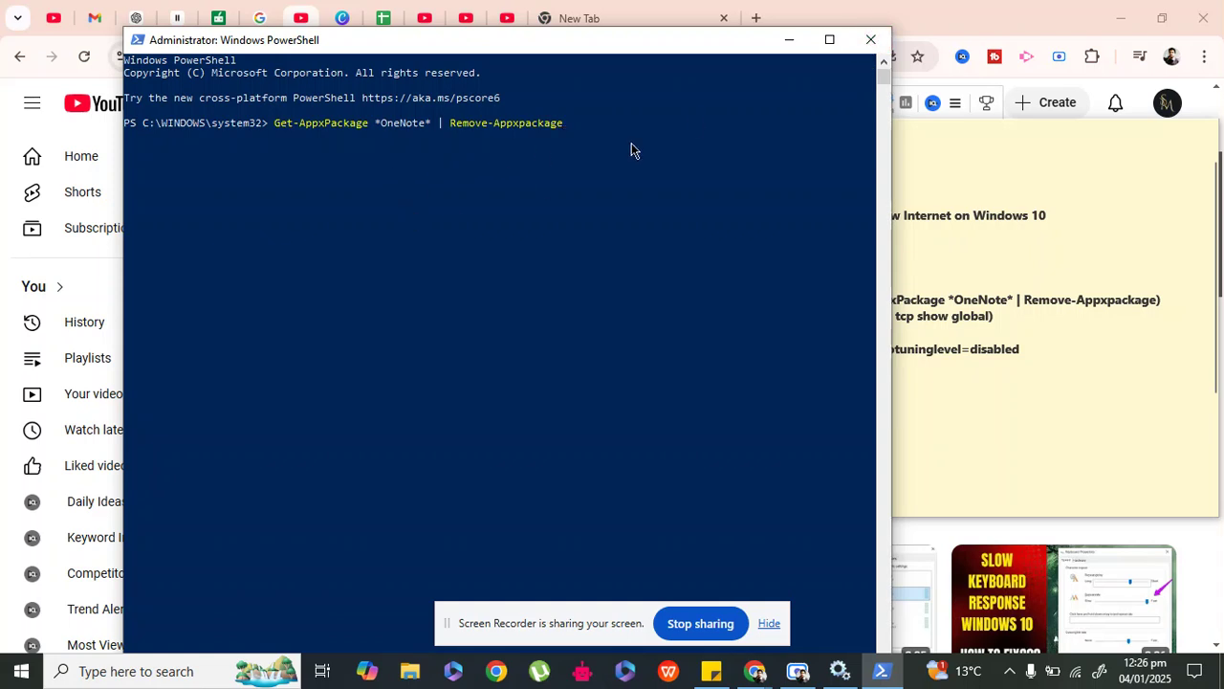
left_click(872, 40)
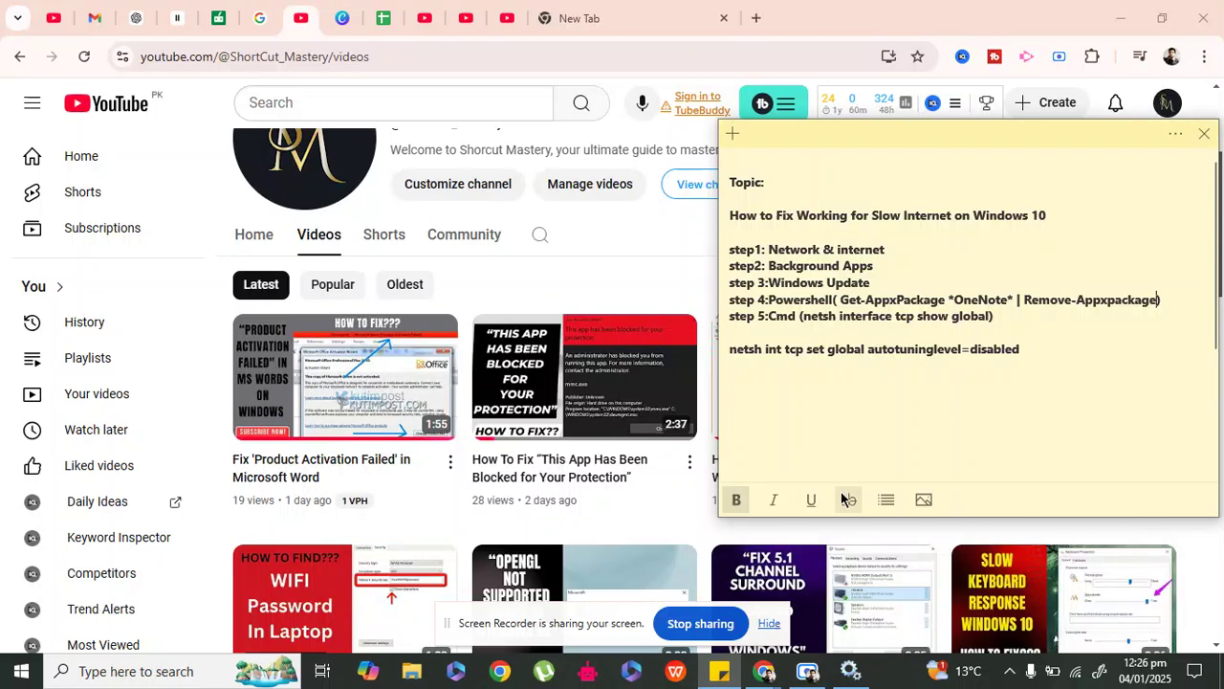